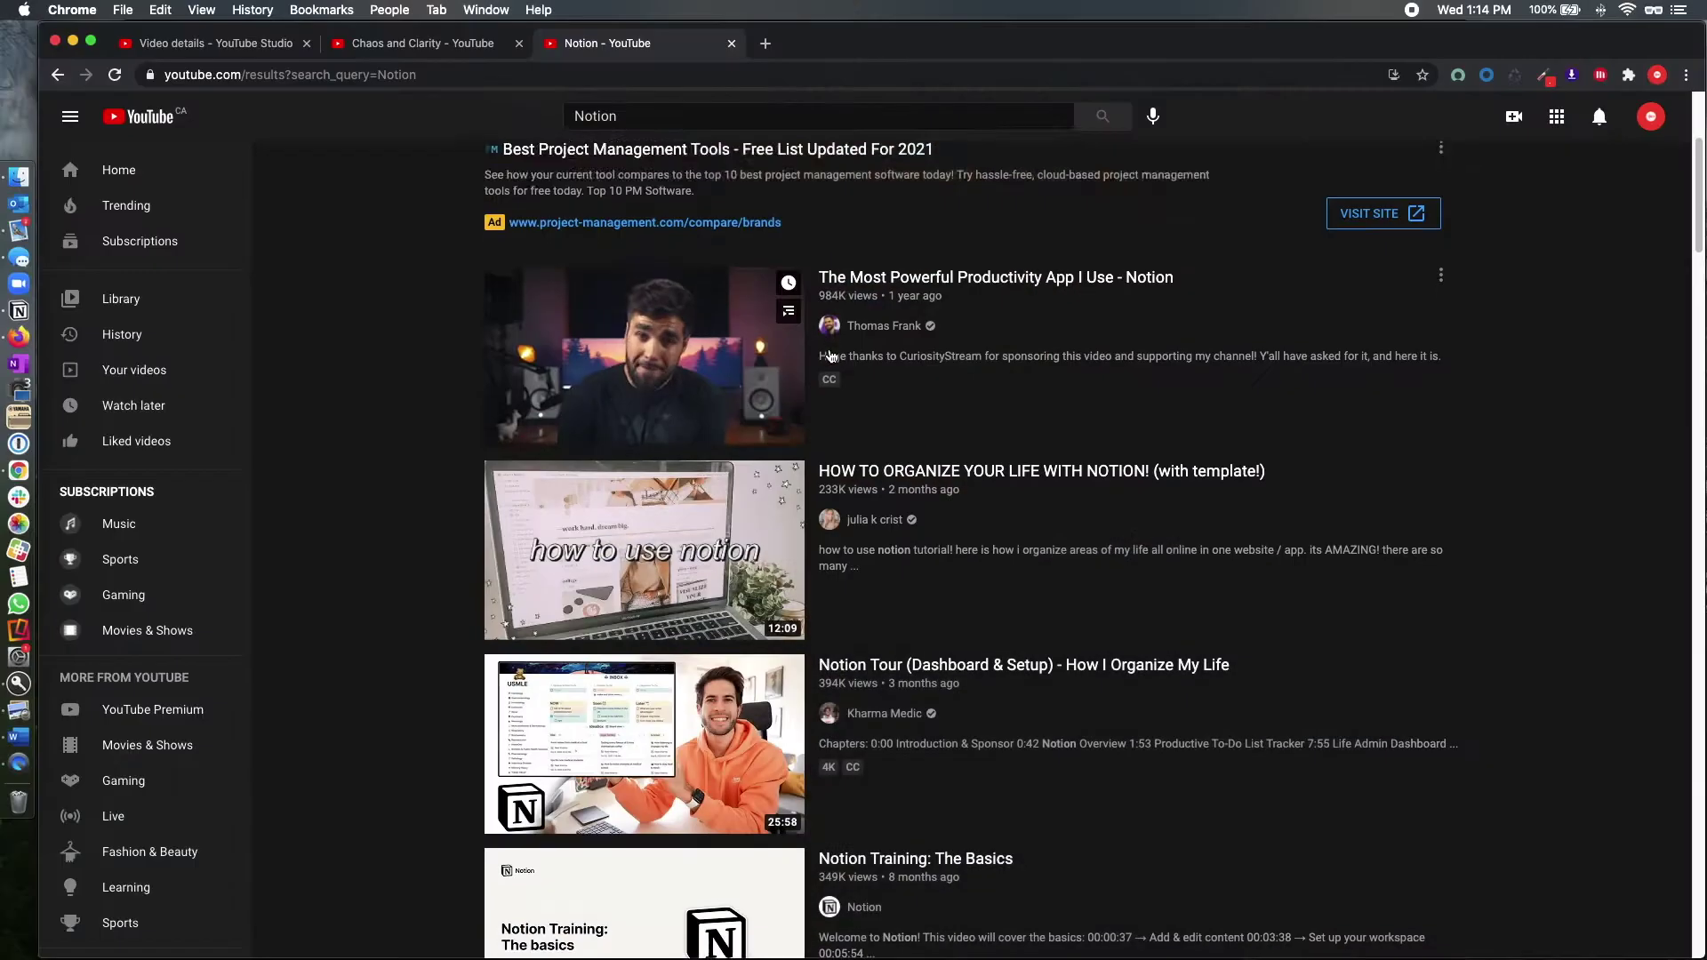
# - Open the Consulting Product Manager posting, visit Twitter Careers, then finish on the Google Careers page
pyautogui.scroll(-10, 849, 365)
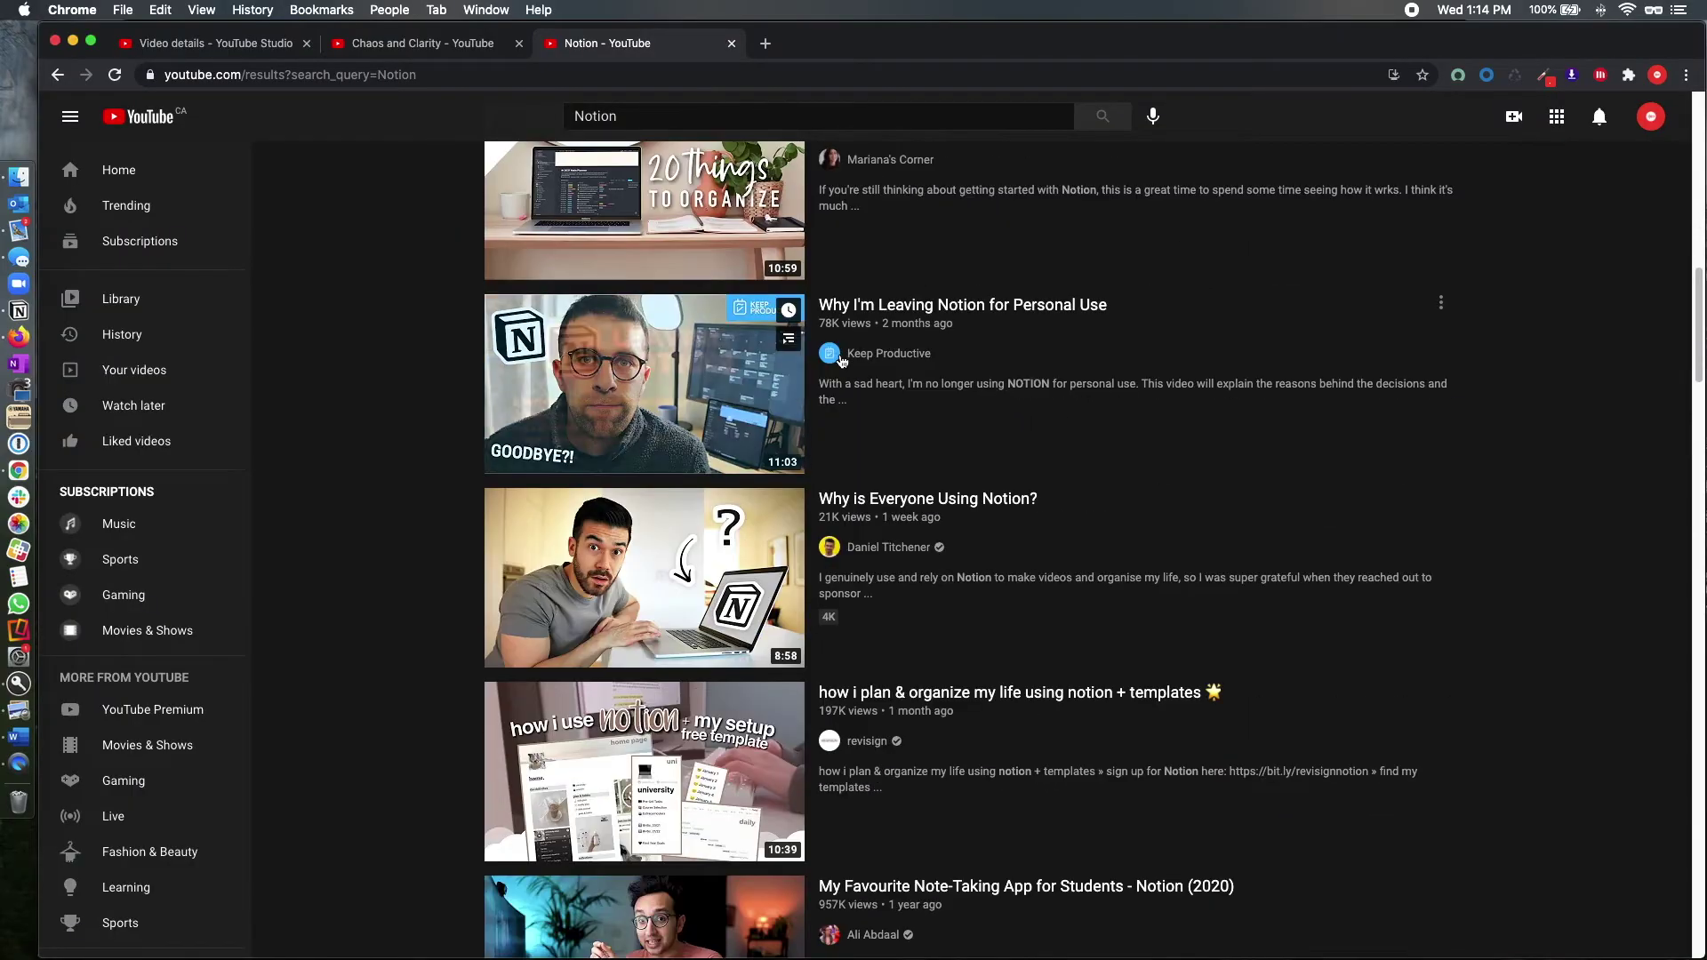
pyautogui.scroll(-3, 849, 364)
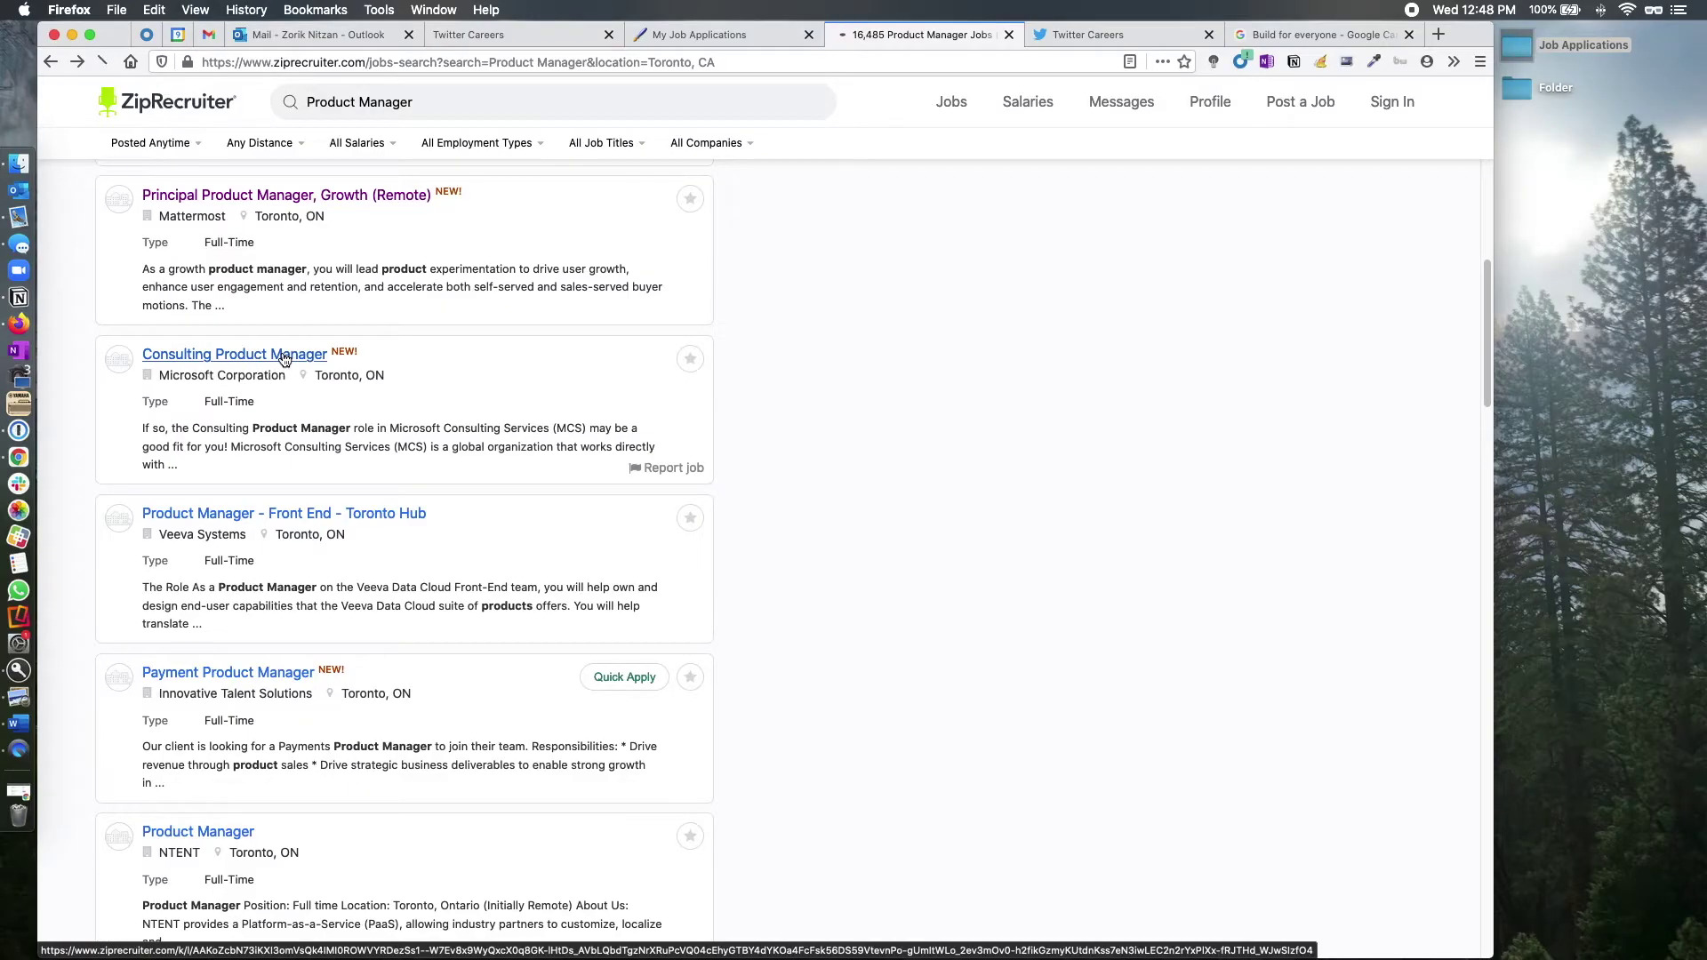
pyautogui.click(281, 352)
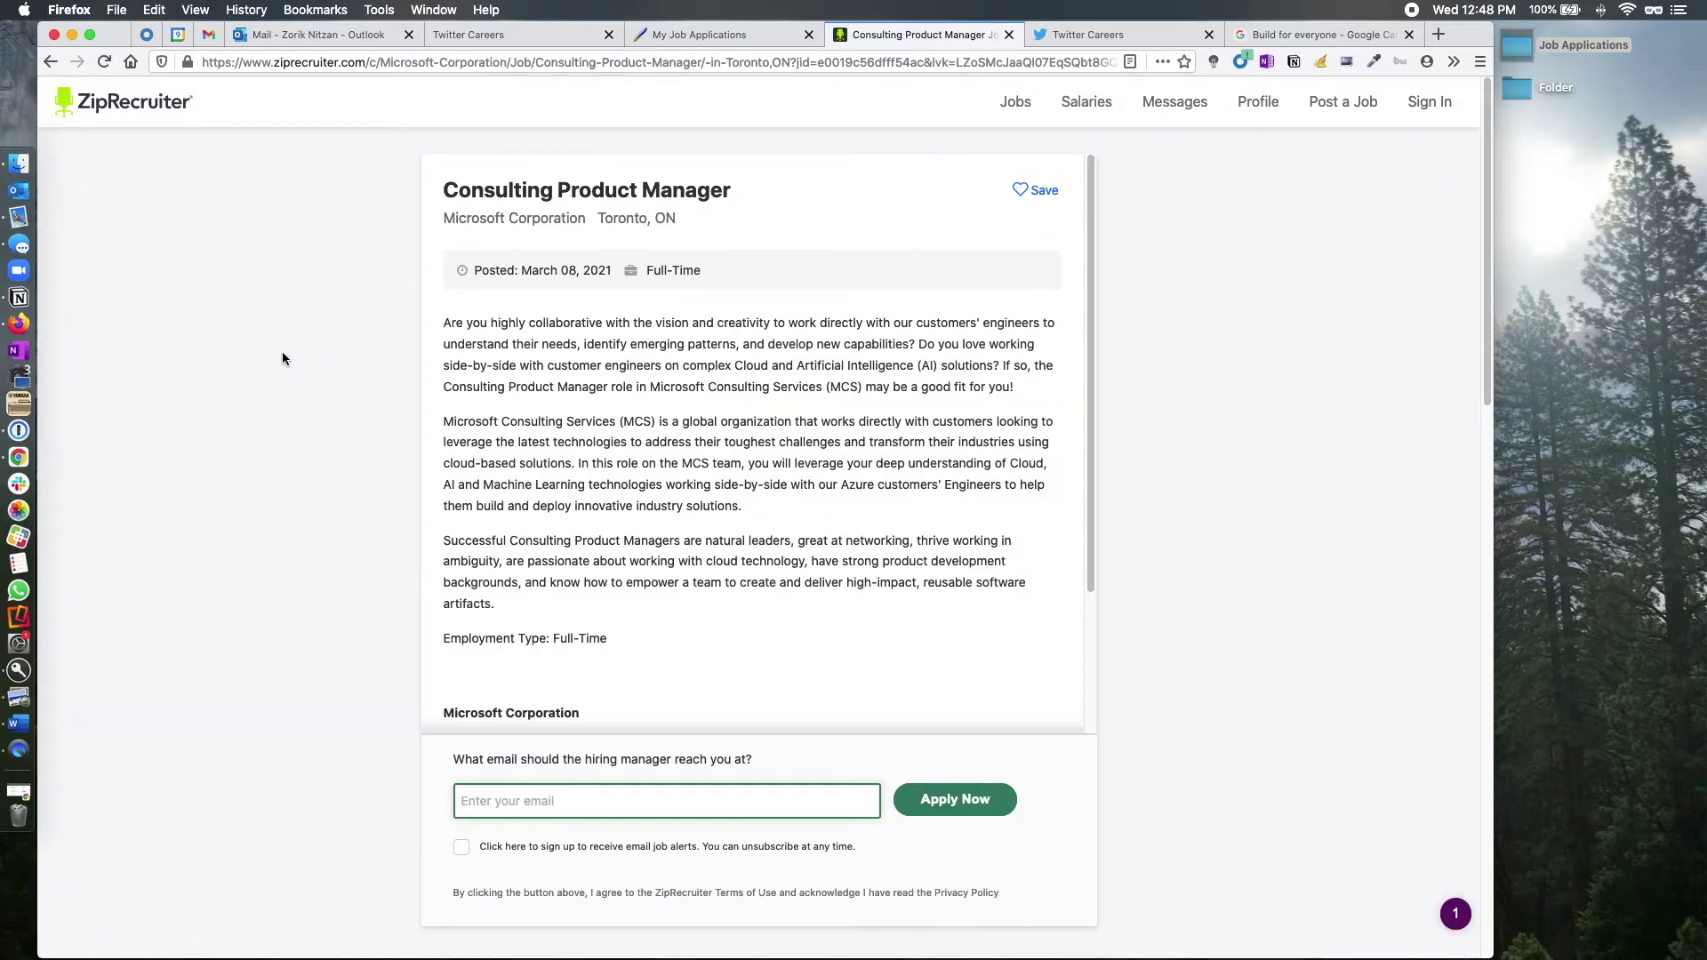
pyautogui.click(1071, 38)
pyautogui.scroll(-3, 1097, 267)
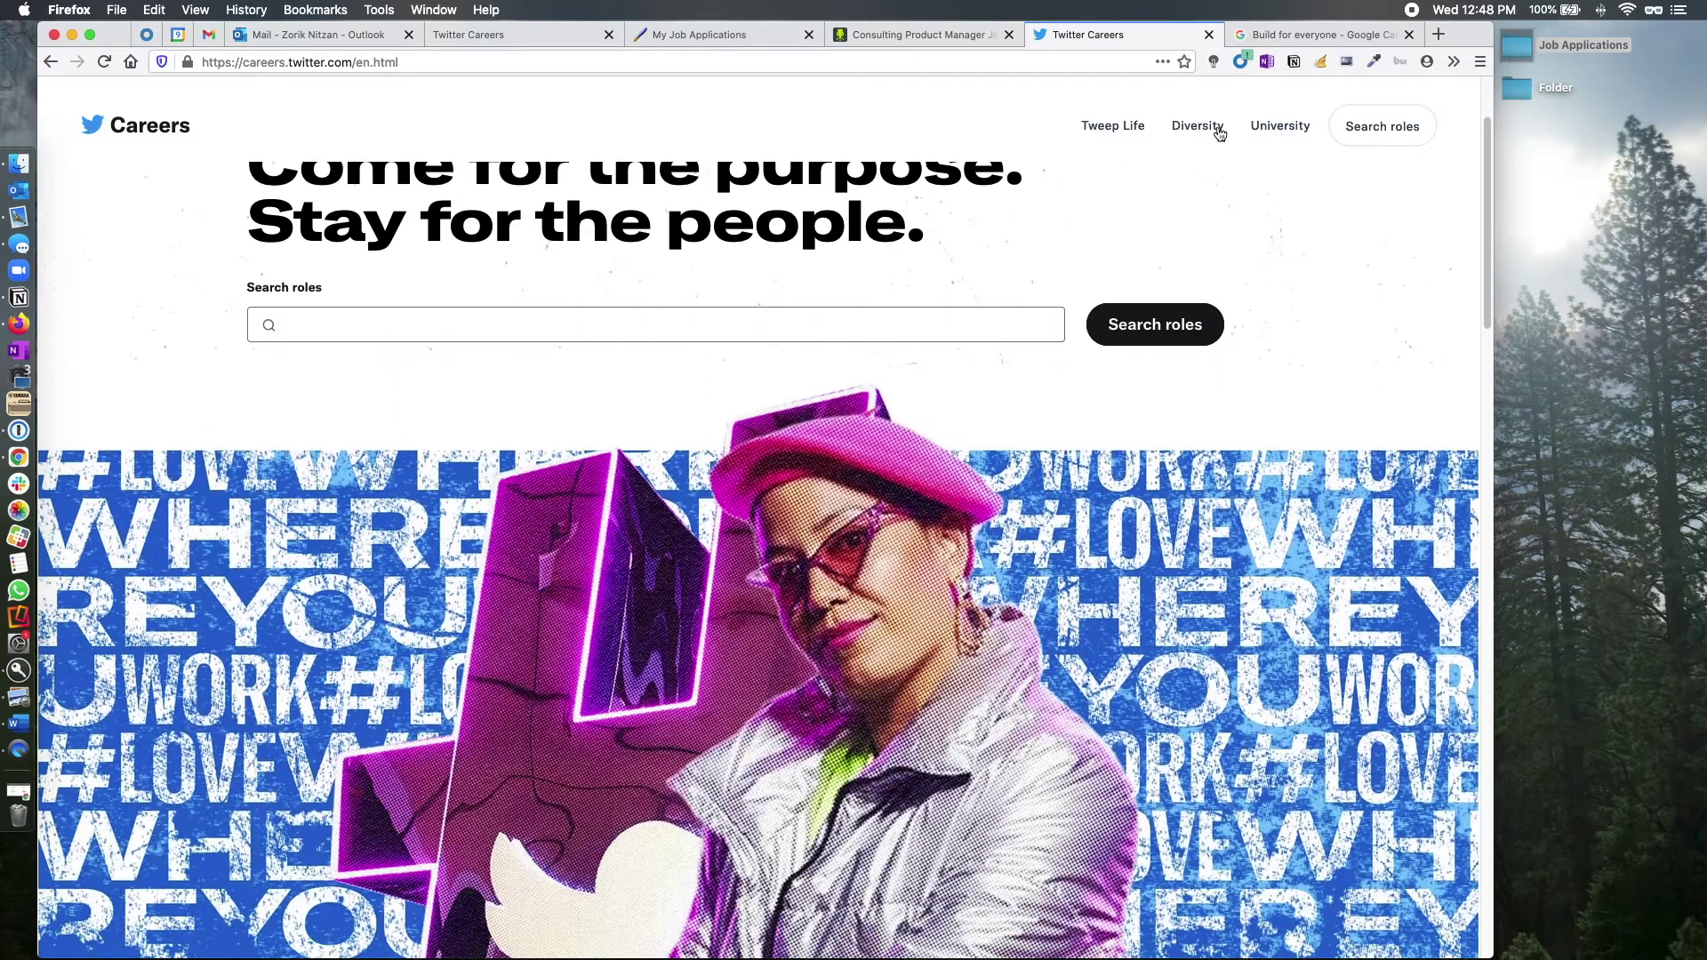
pyautogui.click(1264, 37)
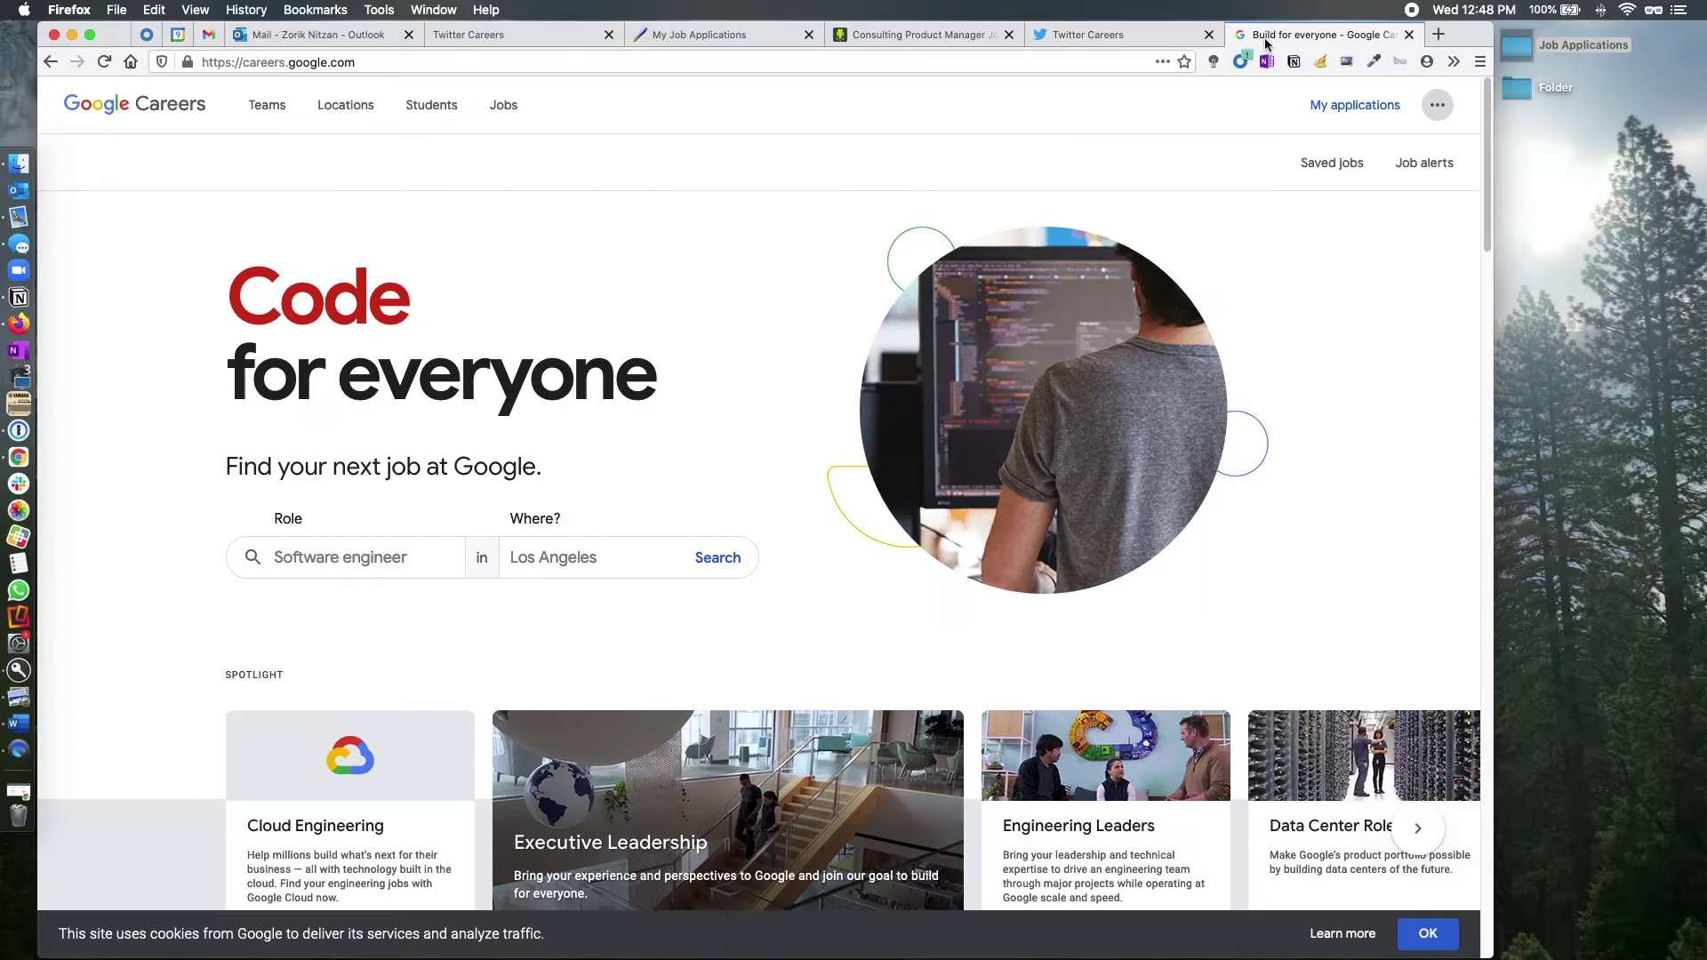
pyautogui.scroll(-3, 1277, 281)
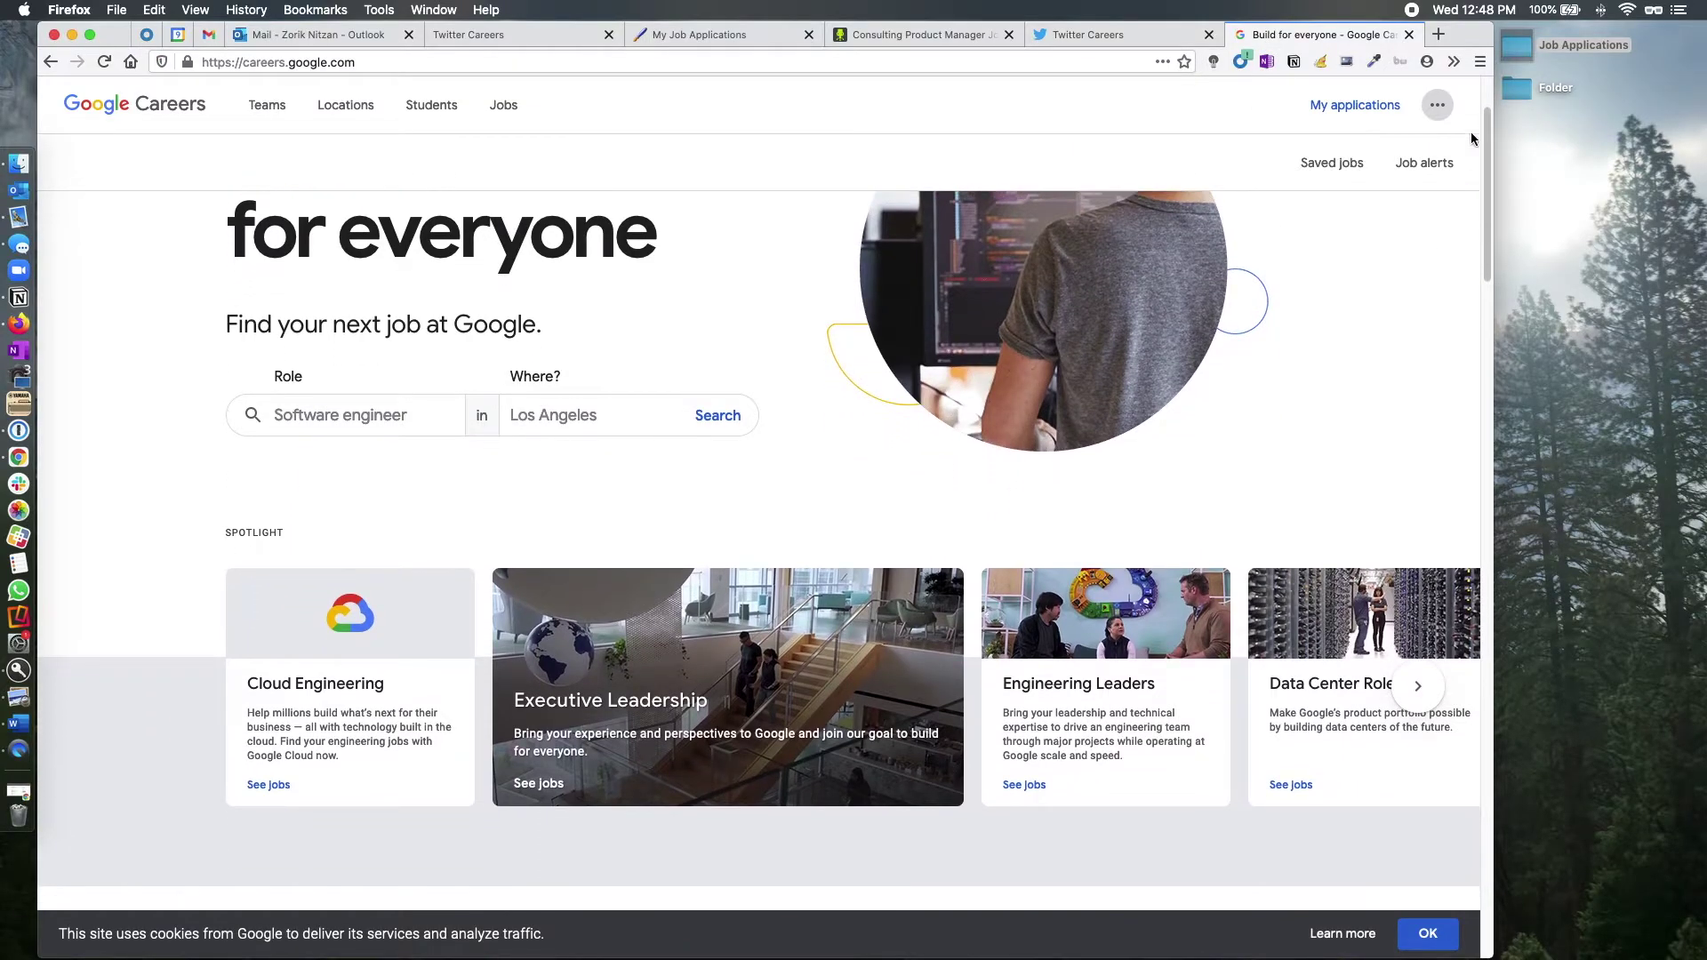
# - Open the desktop Job Applications folder, move its window up-left and enlarge it
pyautogui.doubleClick(1517, 46)
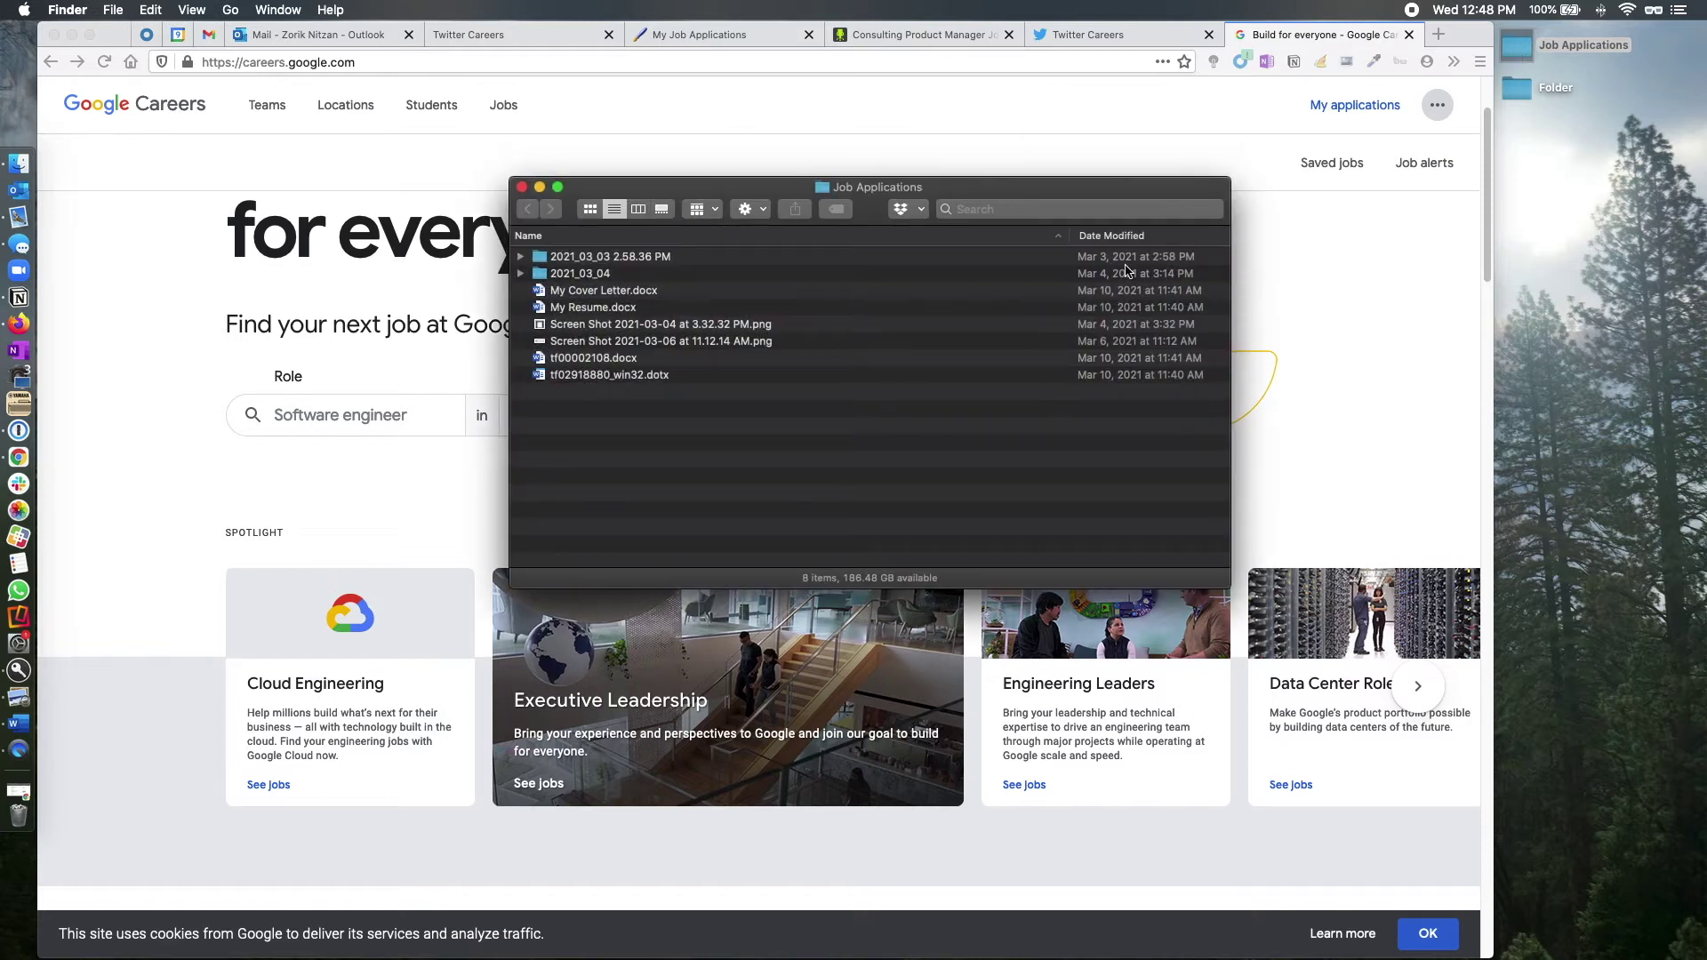
pyautogui.moveTo(1007, 194); pyautogui.dragTo(902, 132)
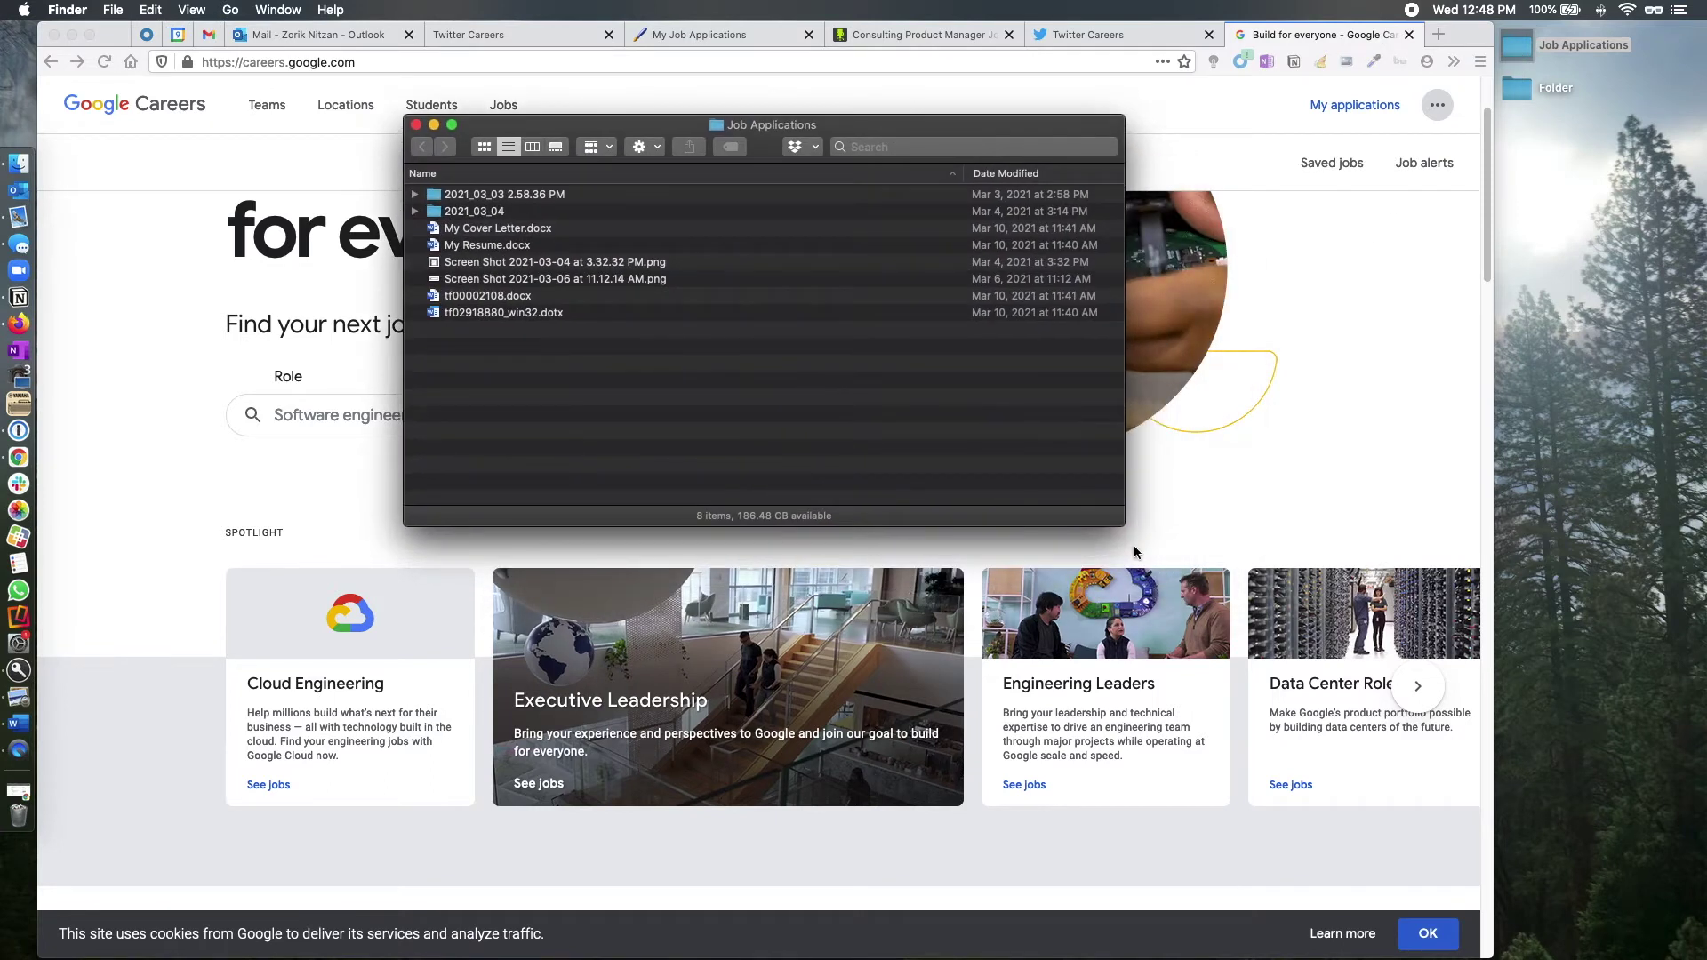
pyautogui.moveTo(1124, 526); pyautogui.dragTo(1149, 604)
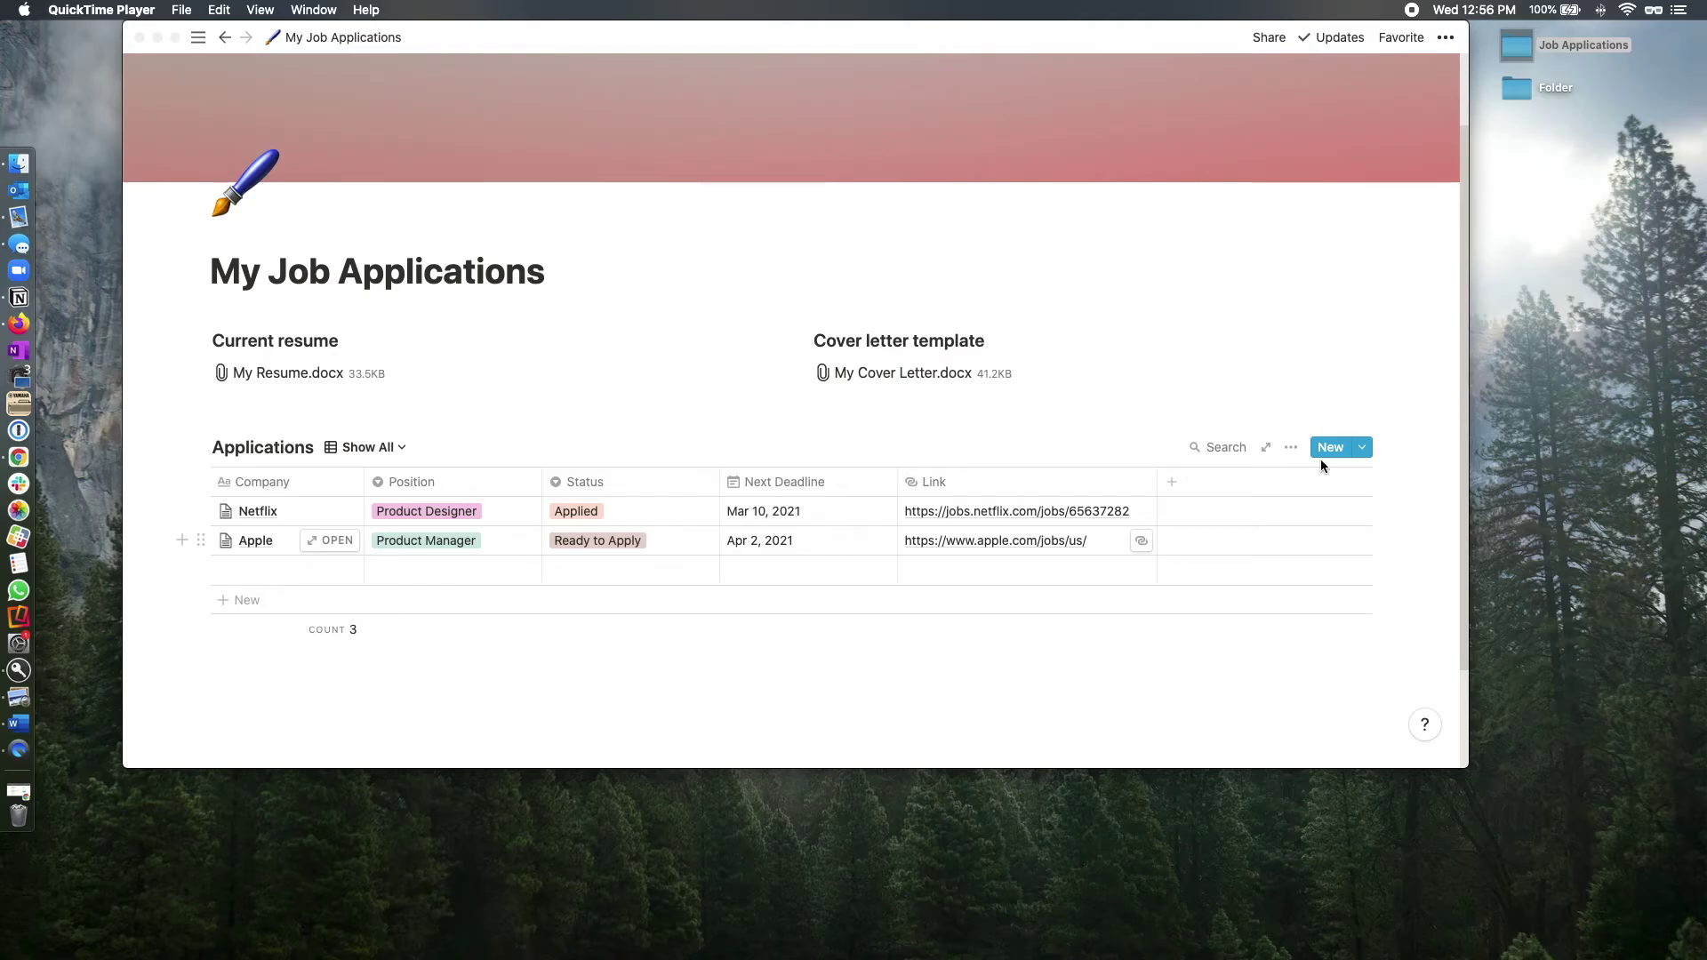
# - Create a 'Great job at Twitter' entry from the New role template with description and pasted job link
pyautogui.click(1362, 447)
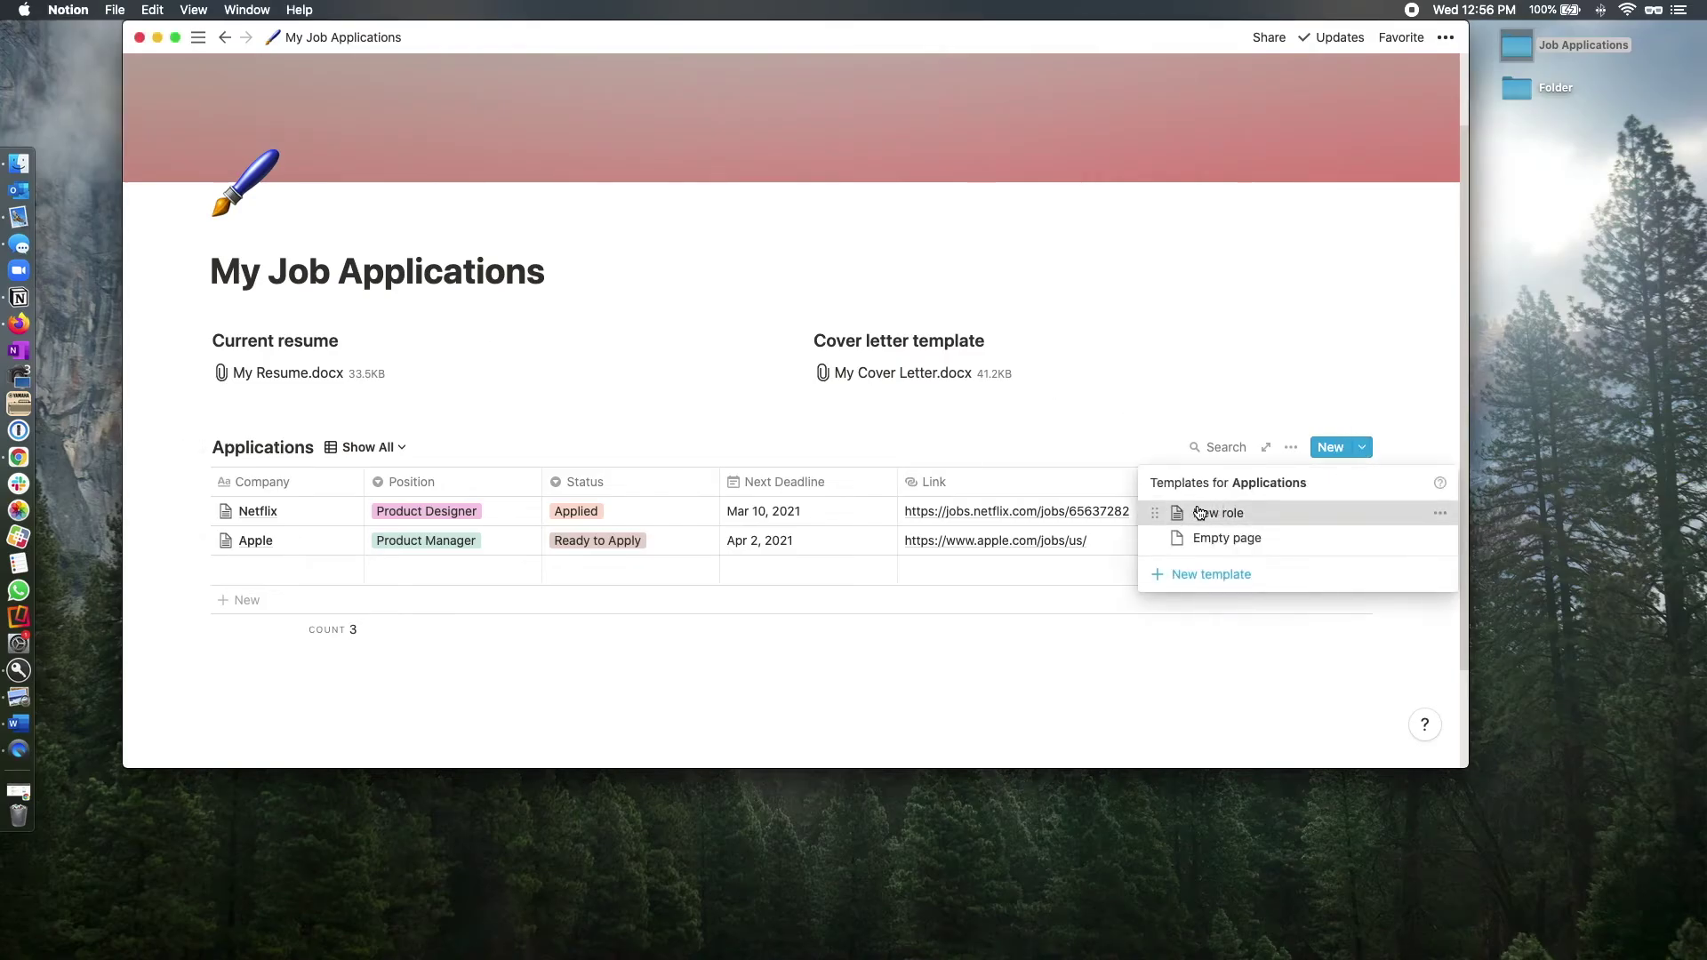
pyautogui.click(1197, 511)
pyautogui.write('Grea')
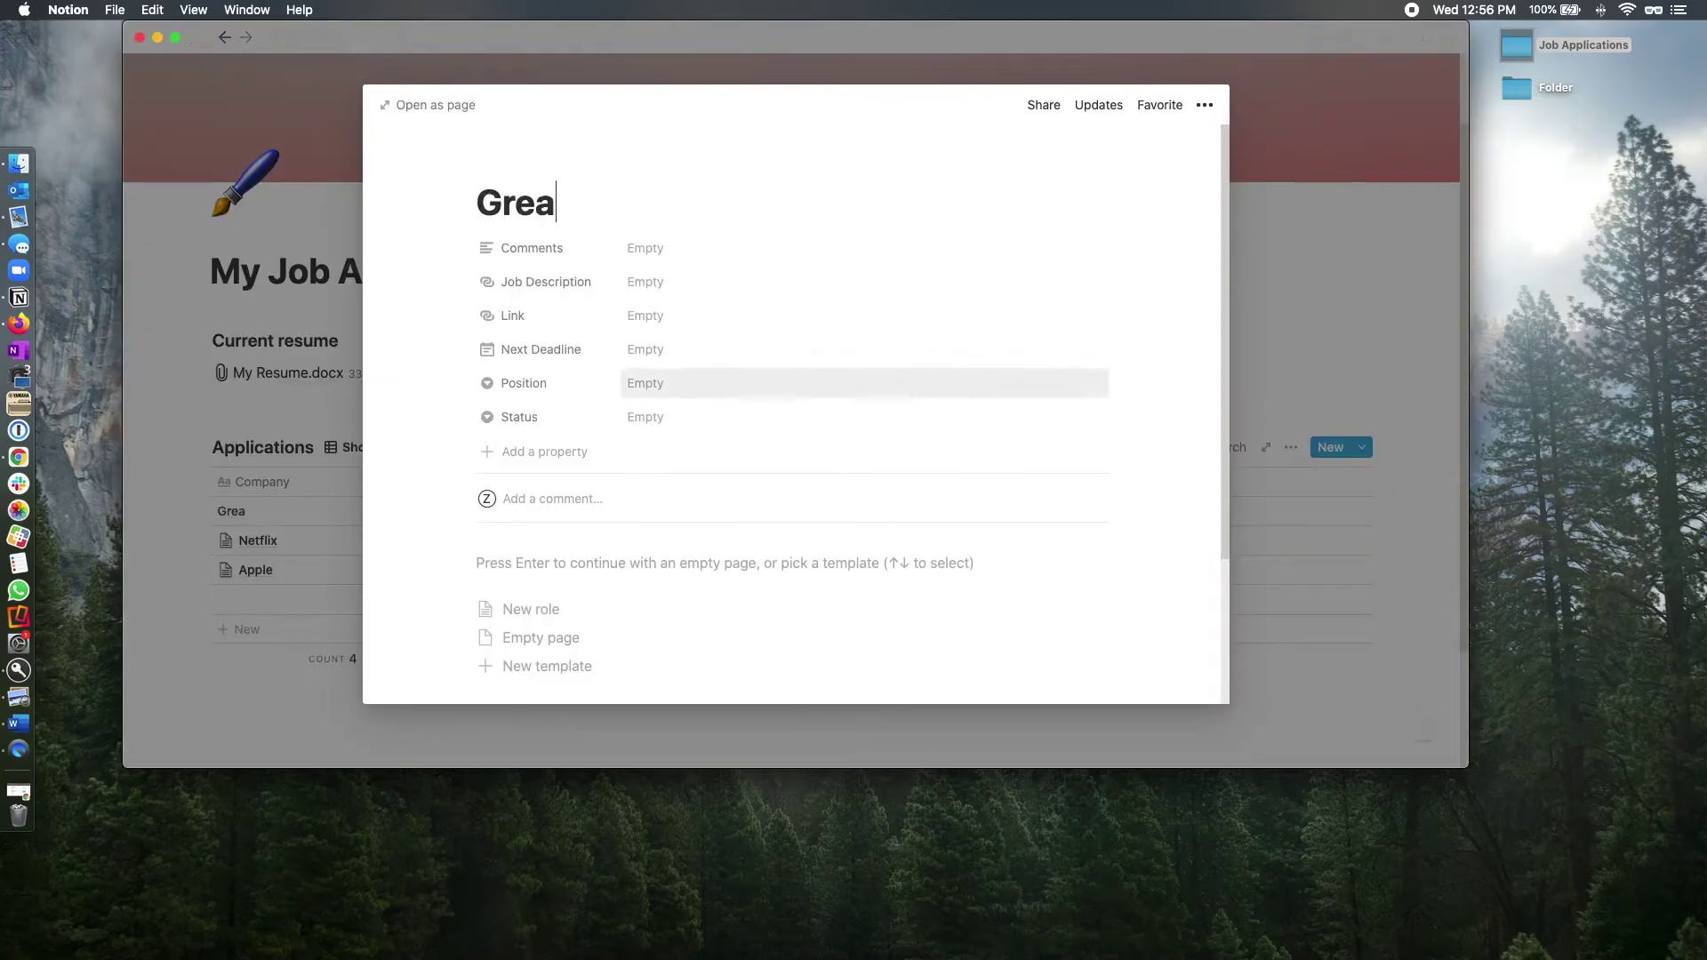
pyautogui.write('t job at Twitter')
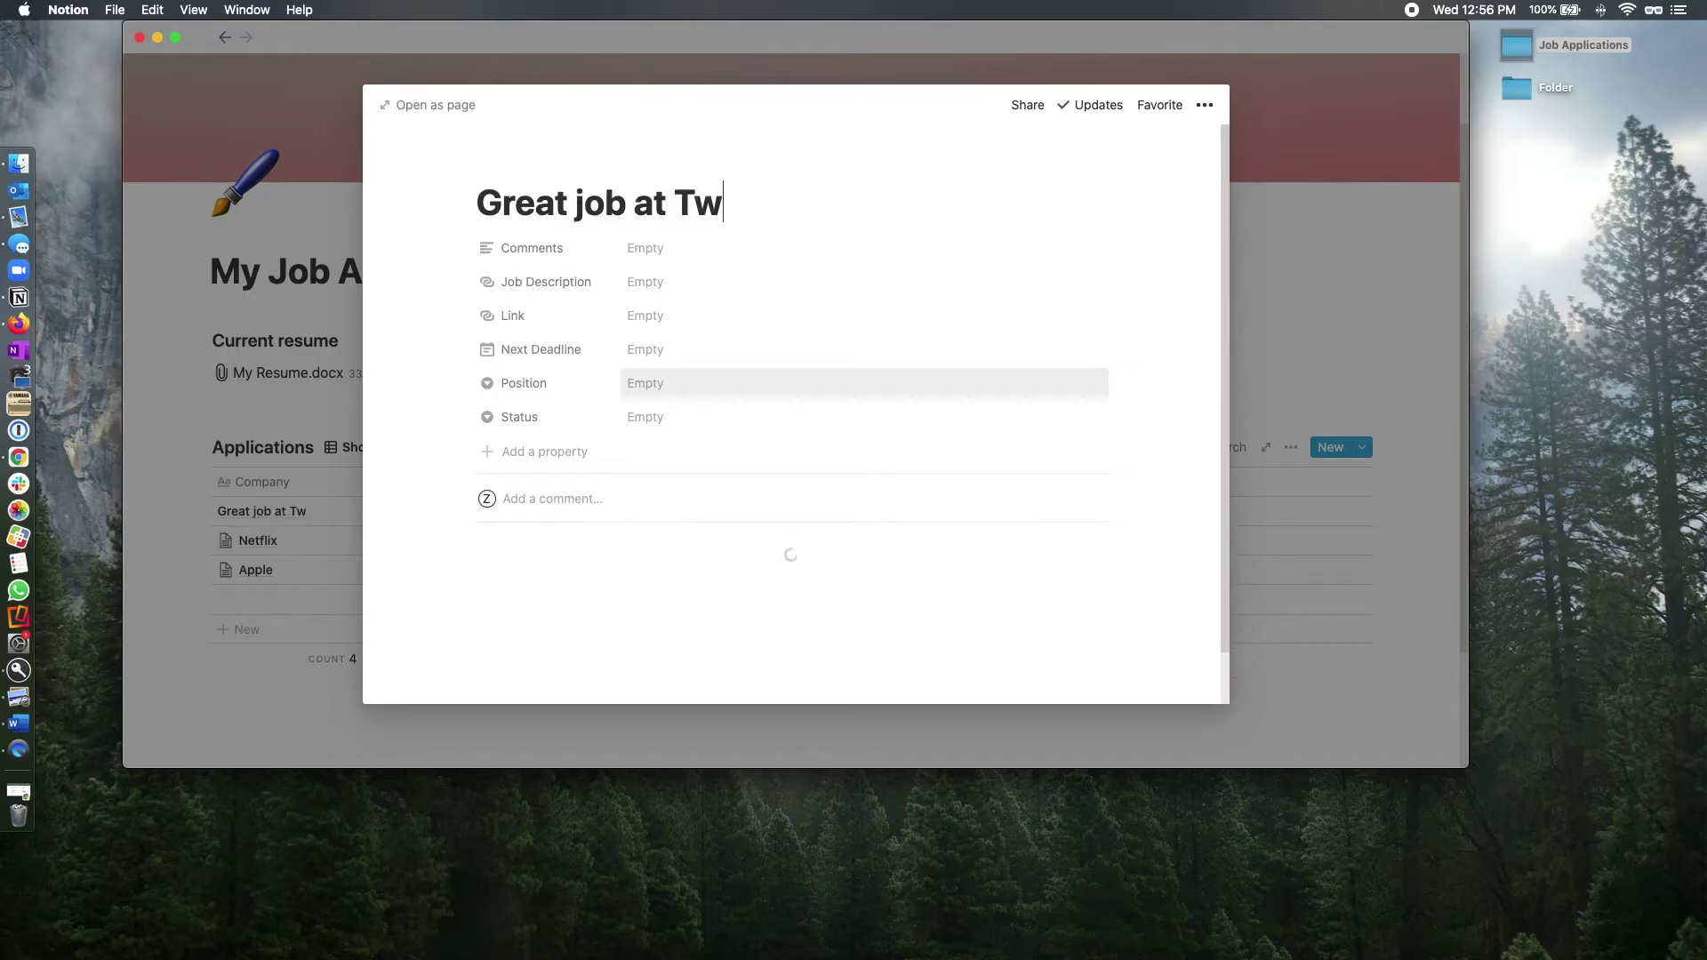
pyautogui.click(641, 283)
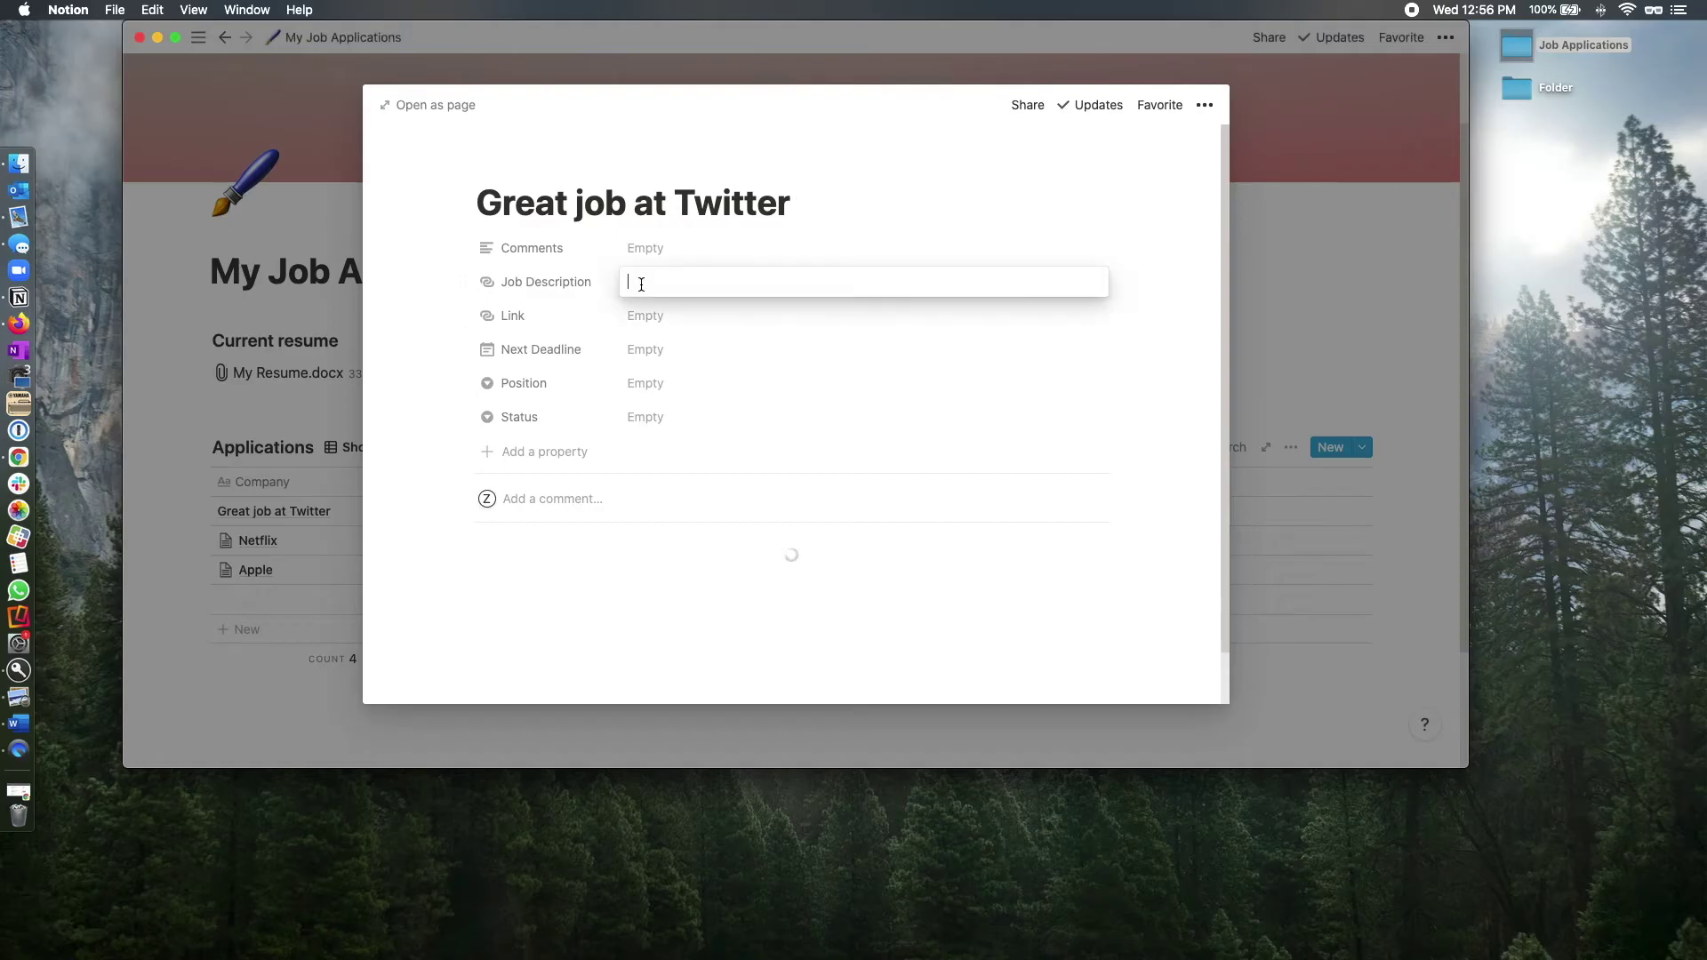
pyautogui.write('Product')
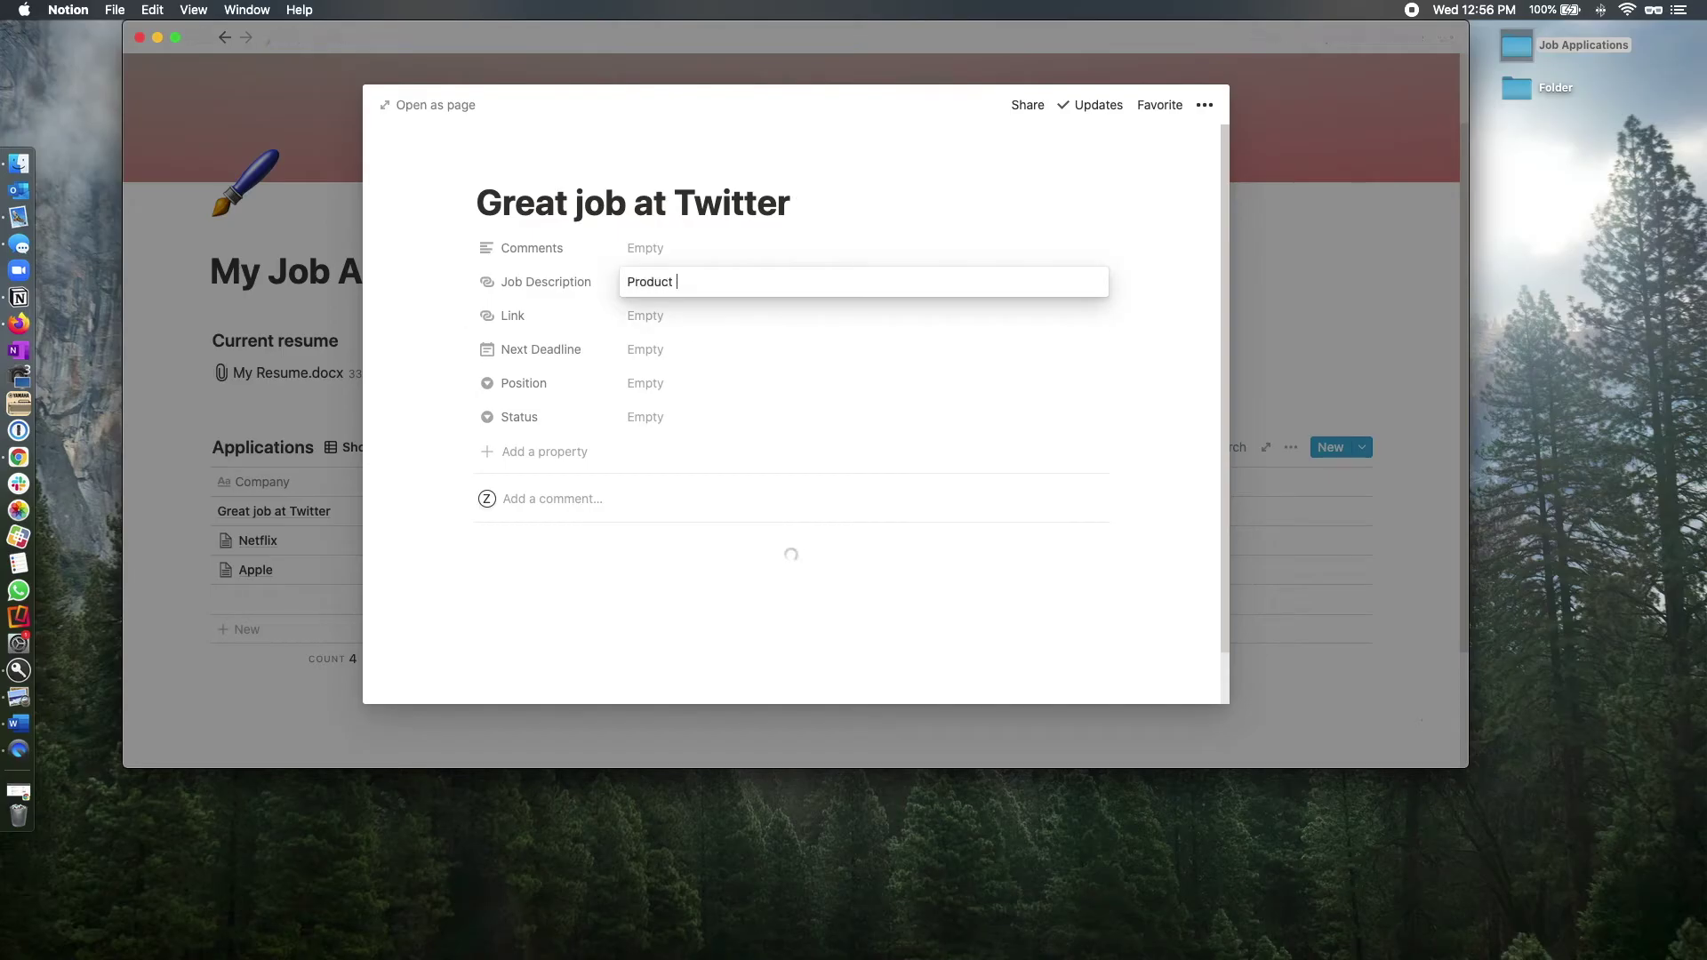
pyautogui.write(' Manage')
pyautogui.press('Tab')
pyautogui.write('https://careers.twitter.com/en/work-for-twitter/202011/')
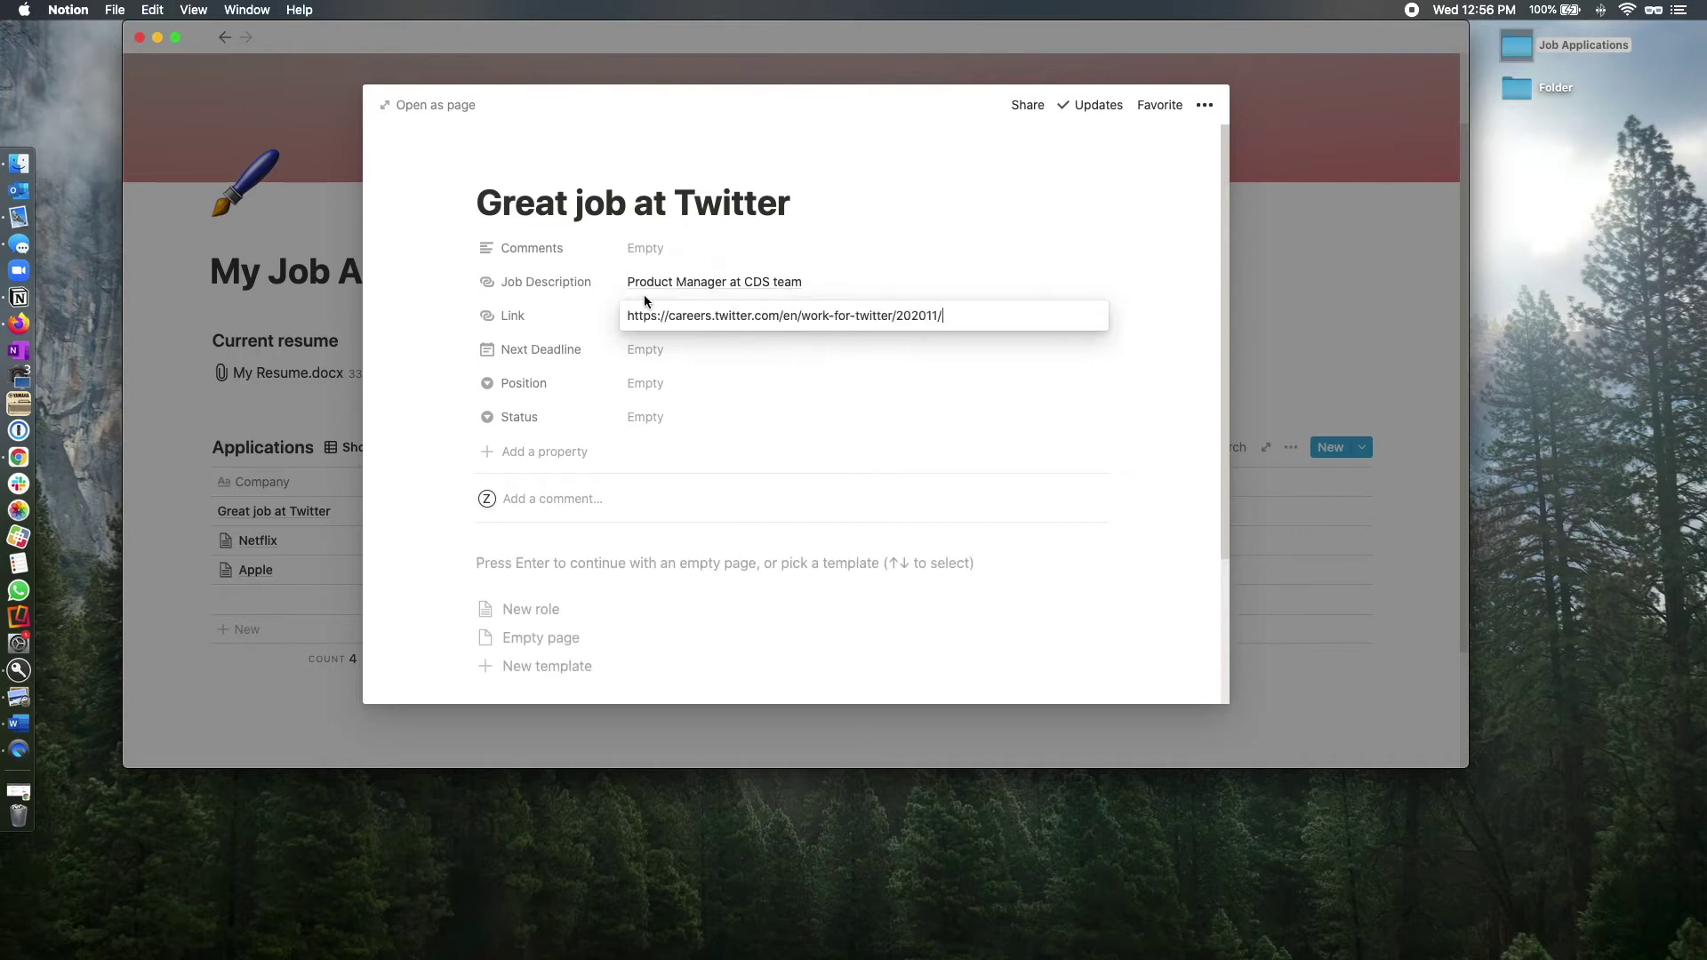
pyautogui.click(656, 351)
# - Set its deadline to March 19, 2021, position Product Manager, and status Ready to Apply
pyautogui.click(656, 352)
pyautogui.click(794, 447)
pyautogui.click(968, 432)
pyautogui.click(680, 383)
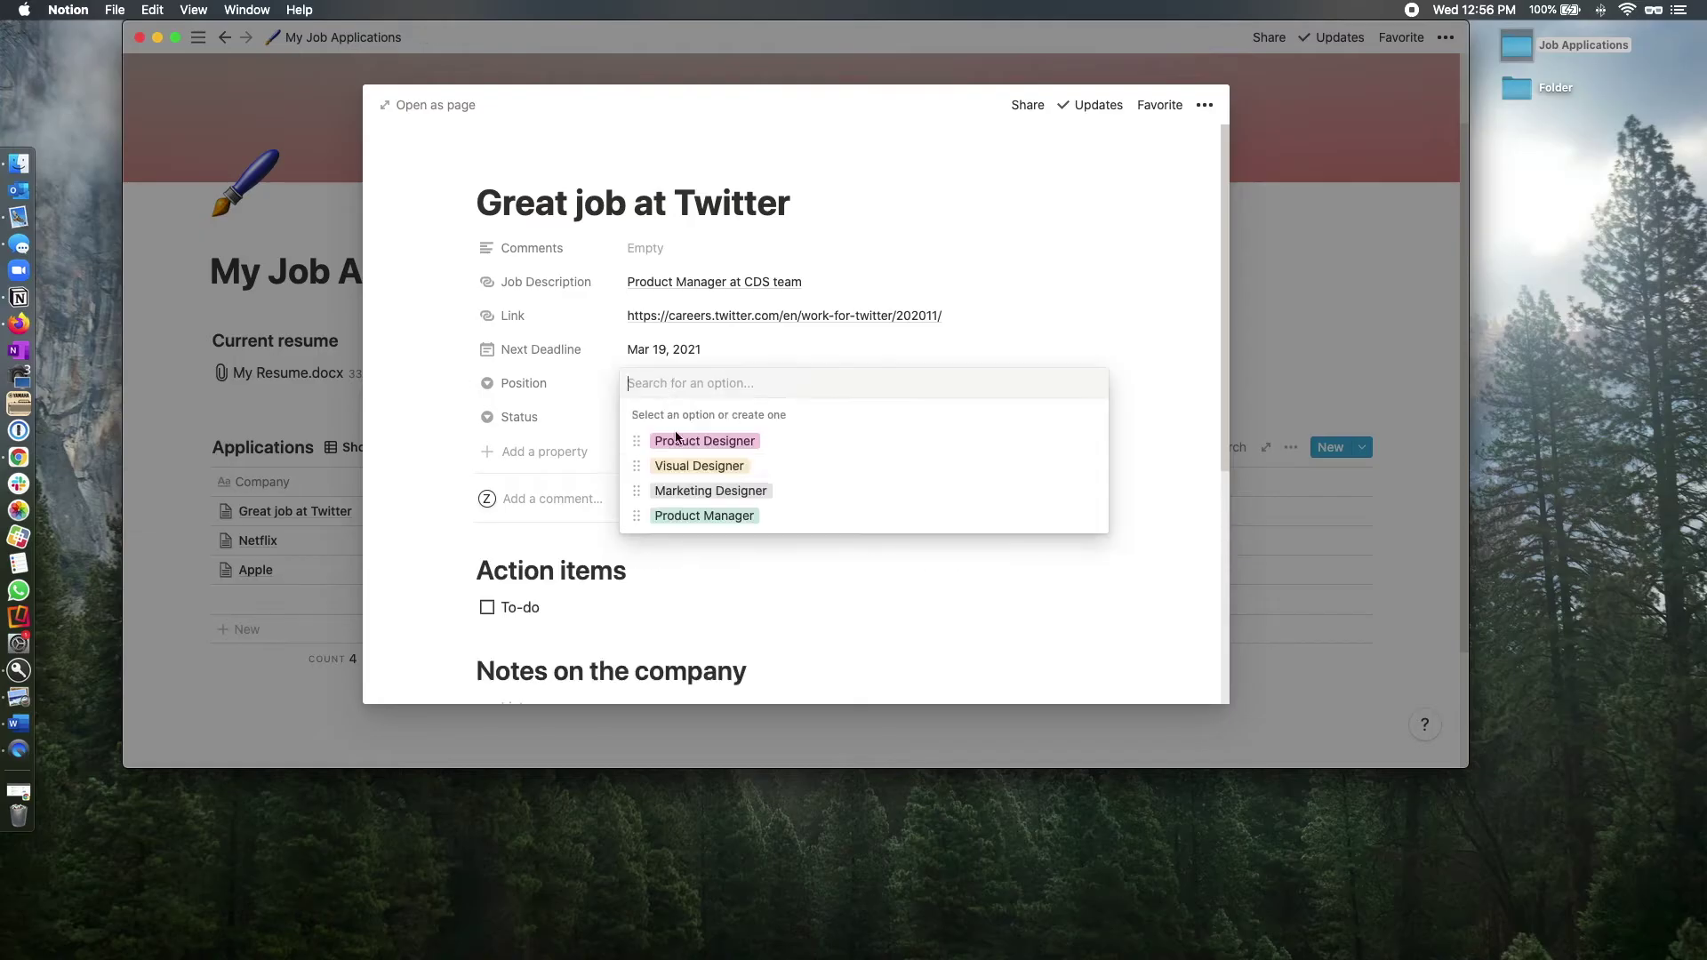
pyautogui.click(678, 515)
pyautogui.click(655, 418)
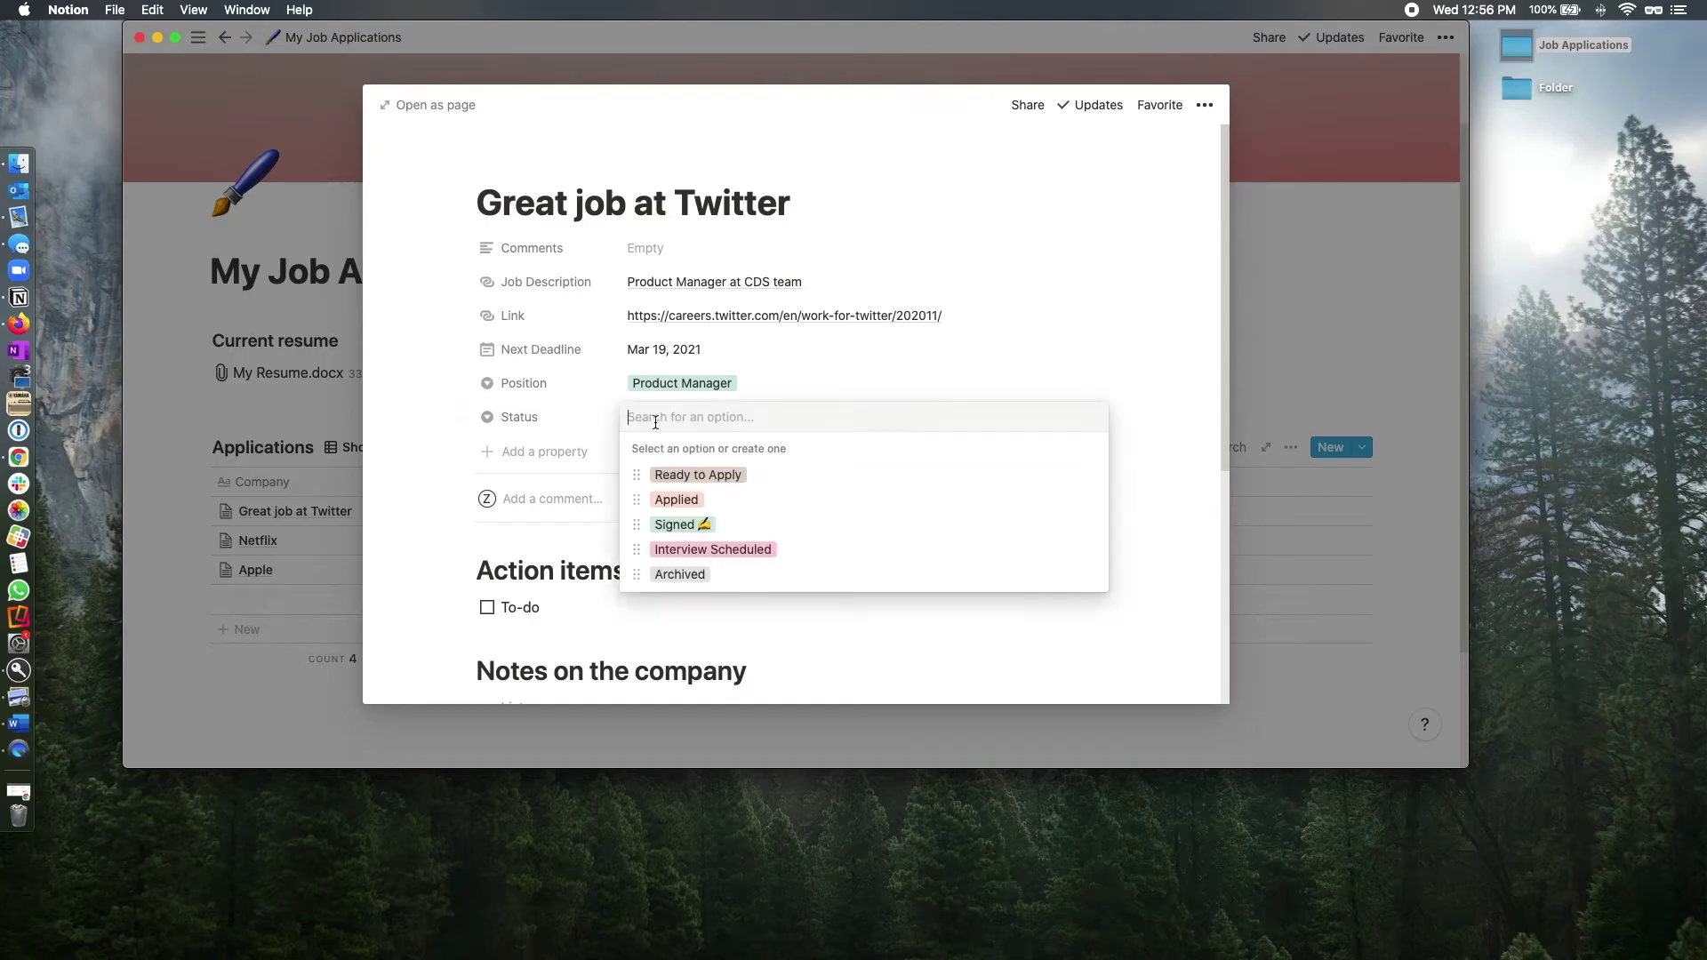
pyautogui.click(672, 473)
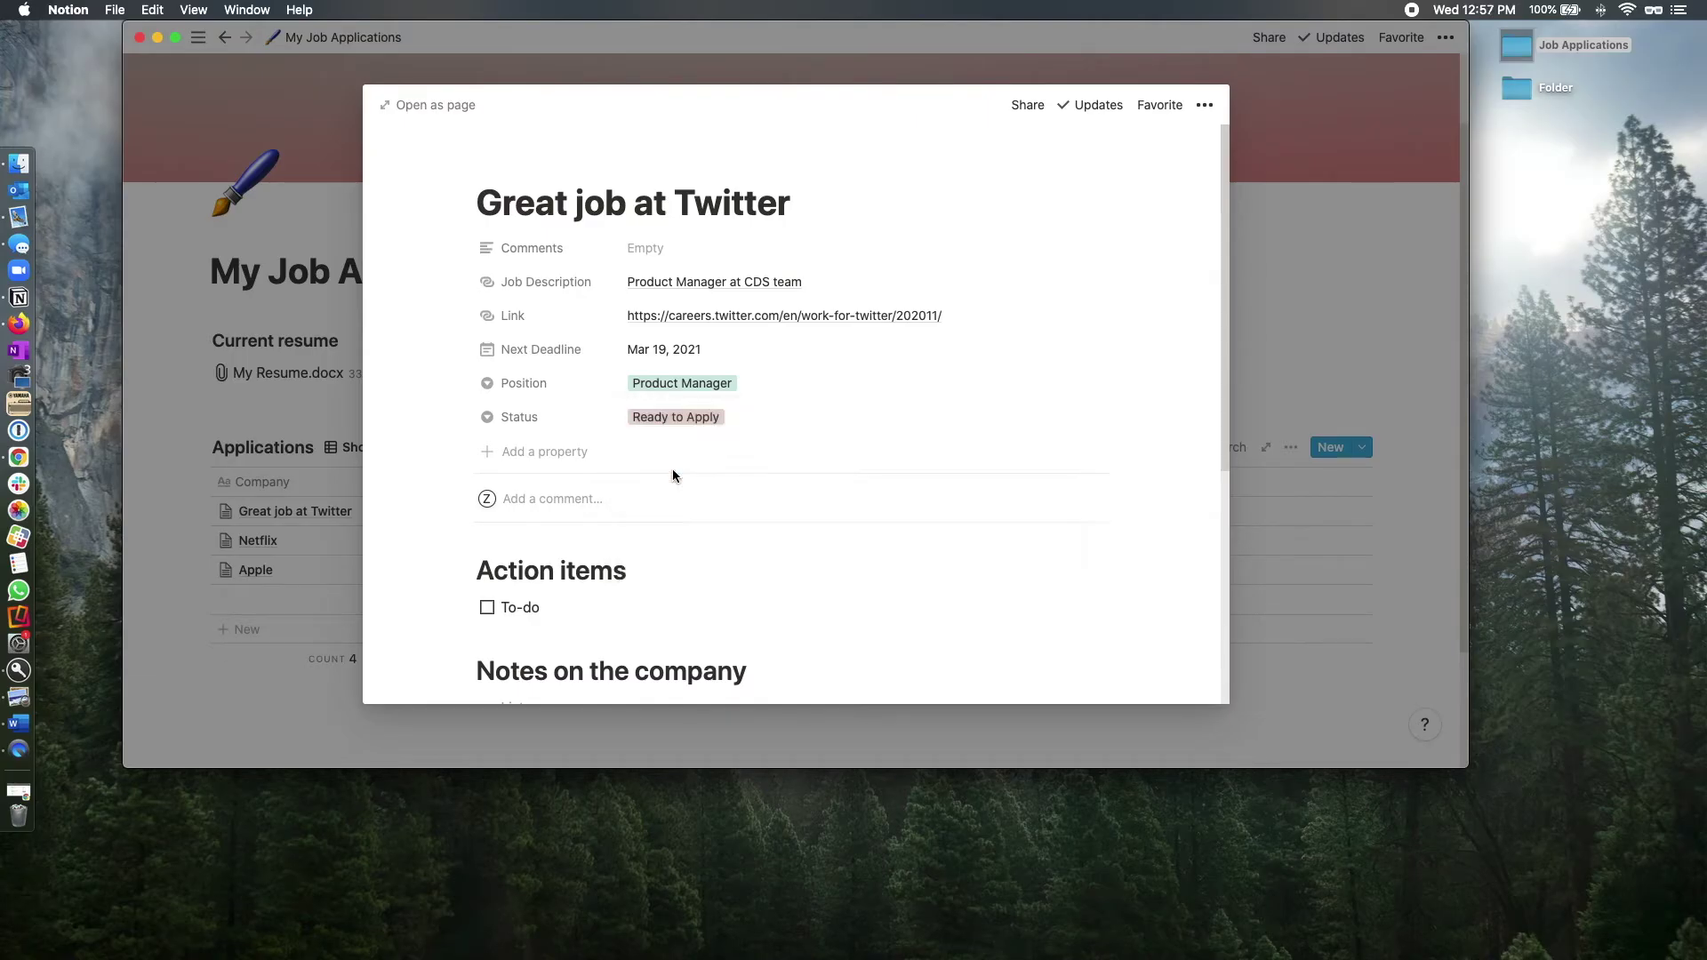
# - Fill the action item and 'Great company!' note, write 'I'm awesome' with a smiley emoji, and close the page
pyautogui.click(552, 609)
pyautogui.write('Call recruiter')
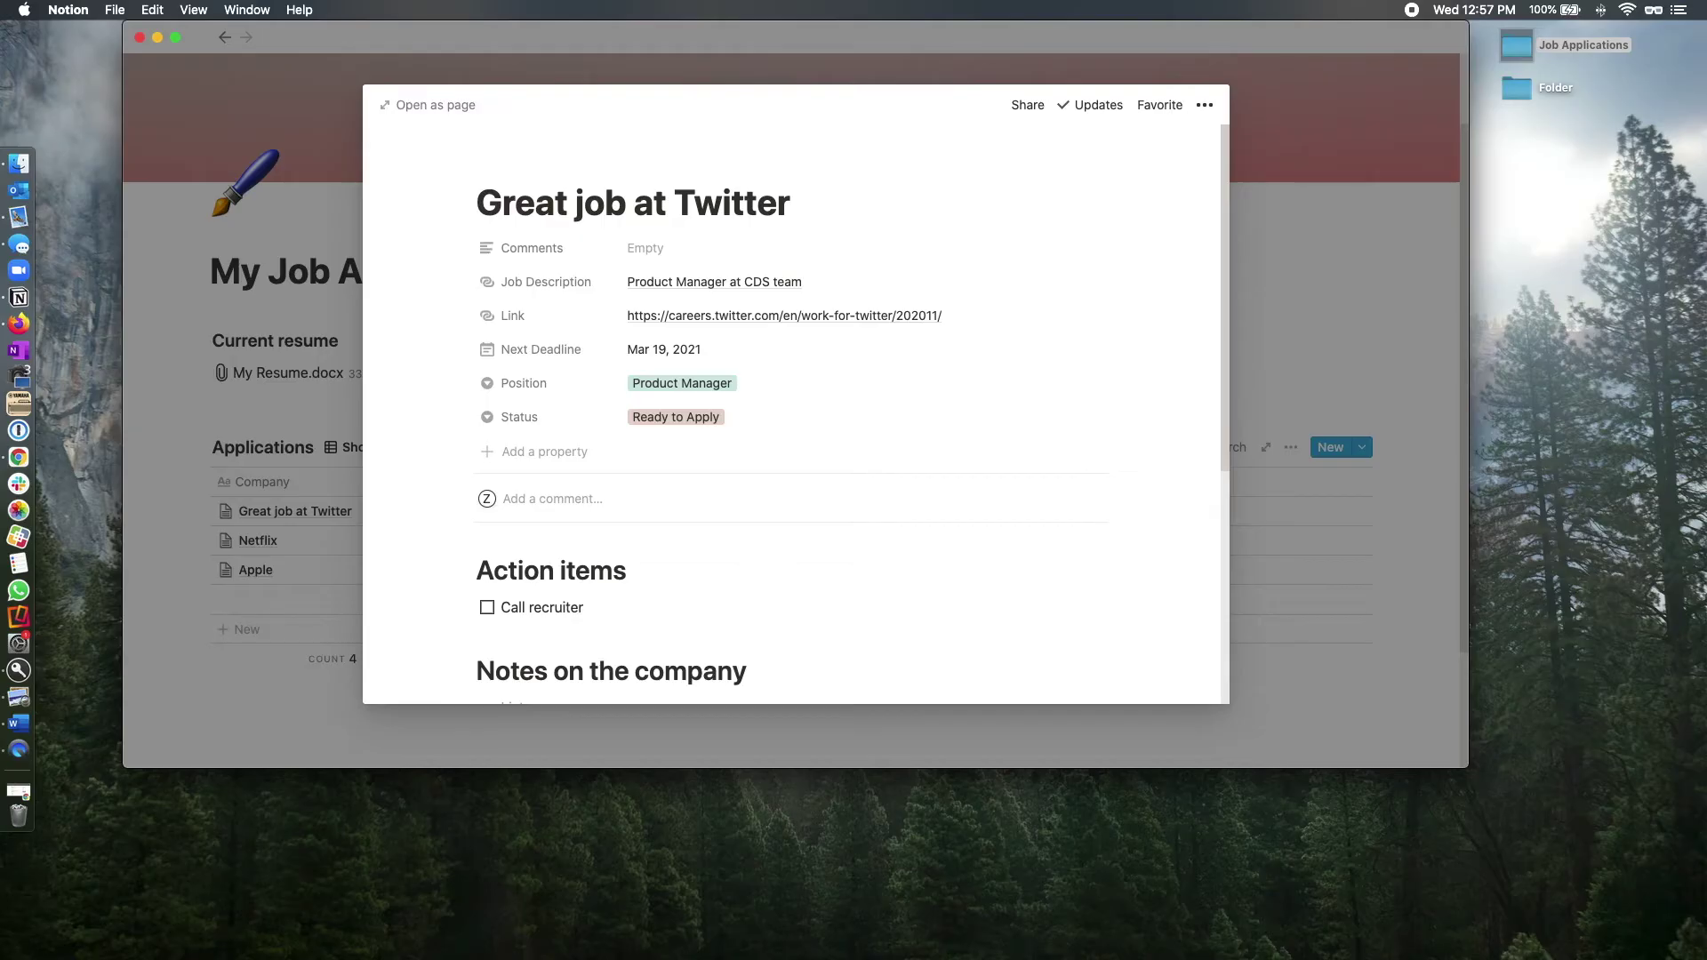
pyautogui.scroll(-2, 525, 639)
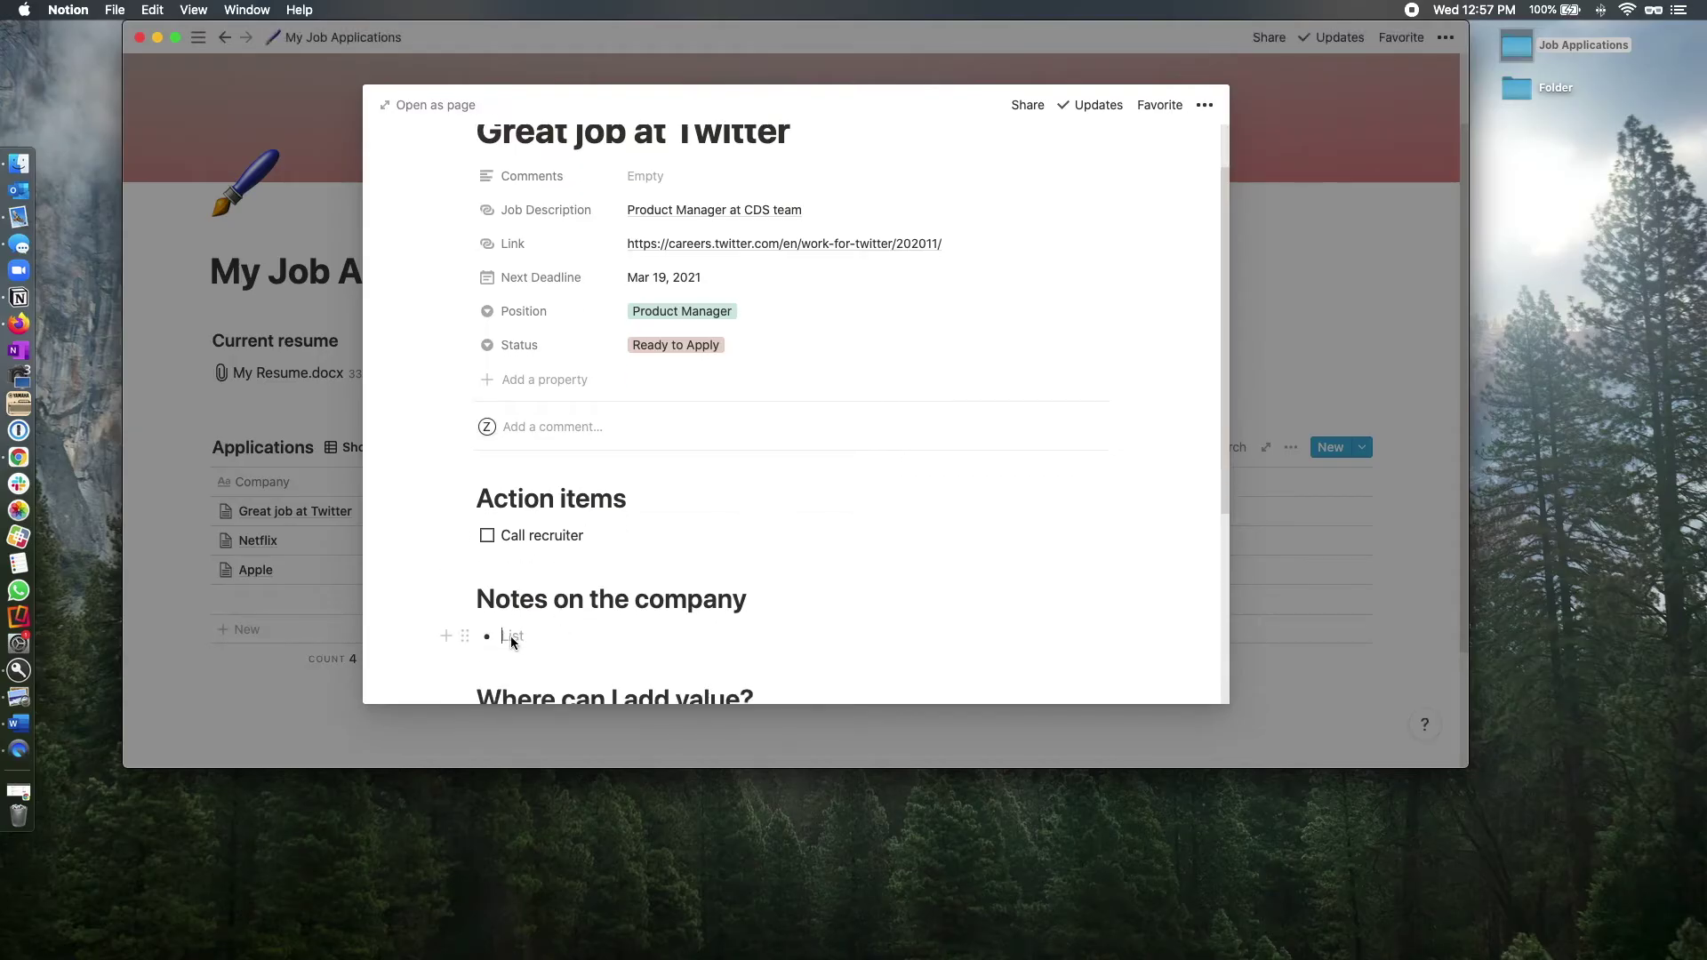
pyautogui.click(512, 638)
pyautogui.write('Great company!')
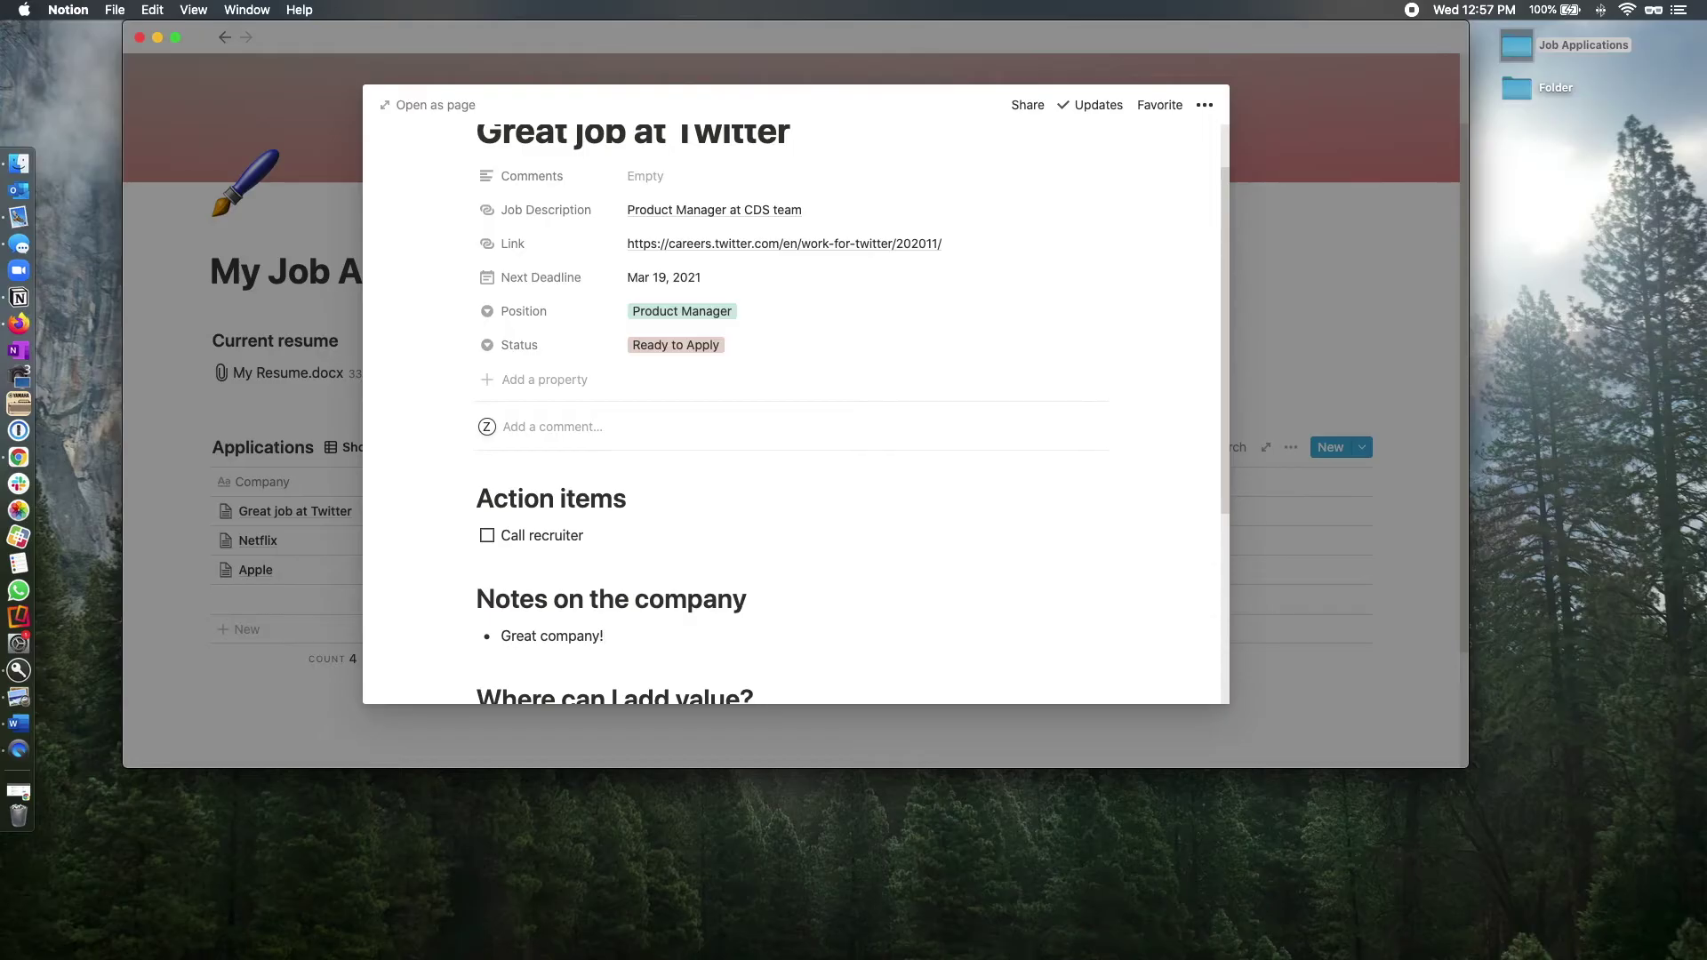
pyautogui.scroll(-5, 534, 649)
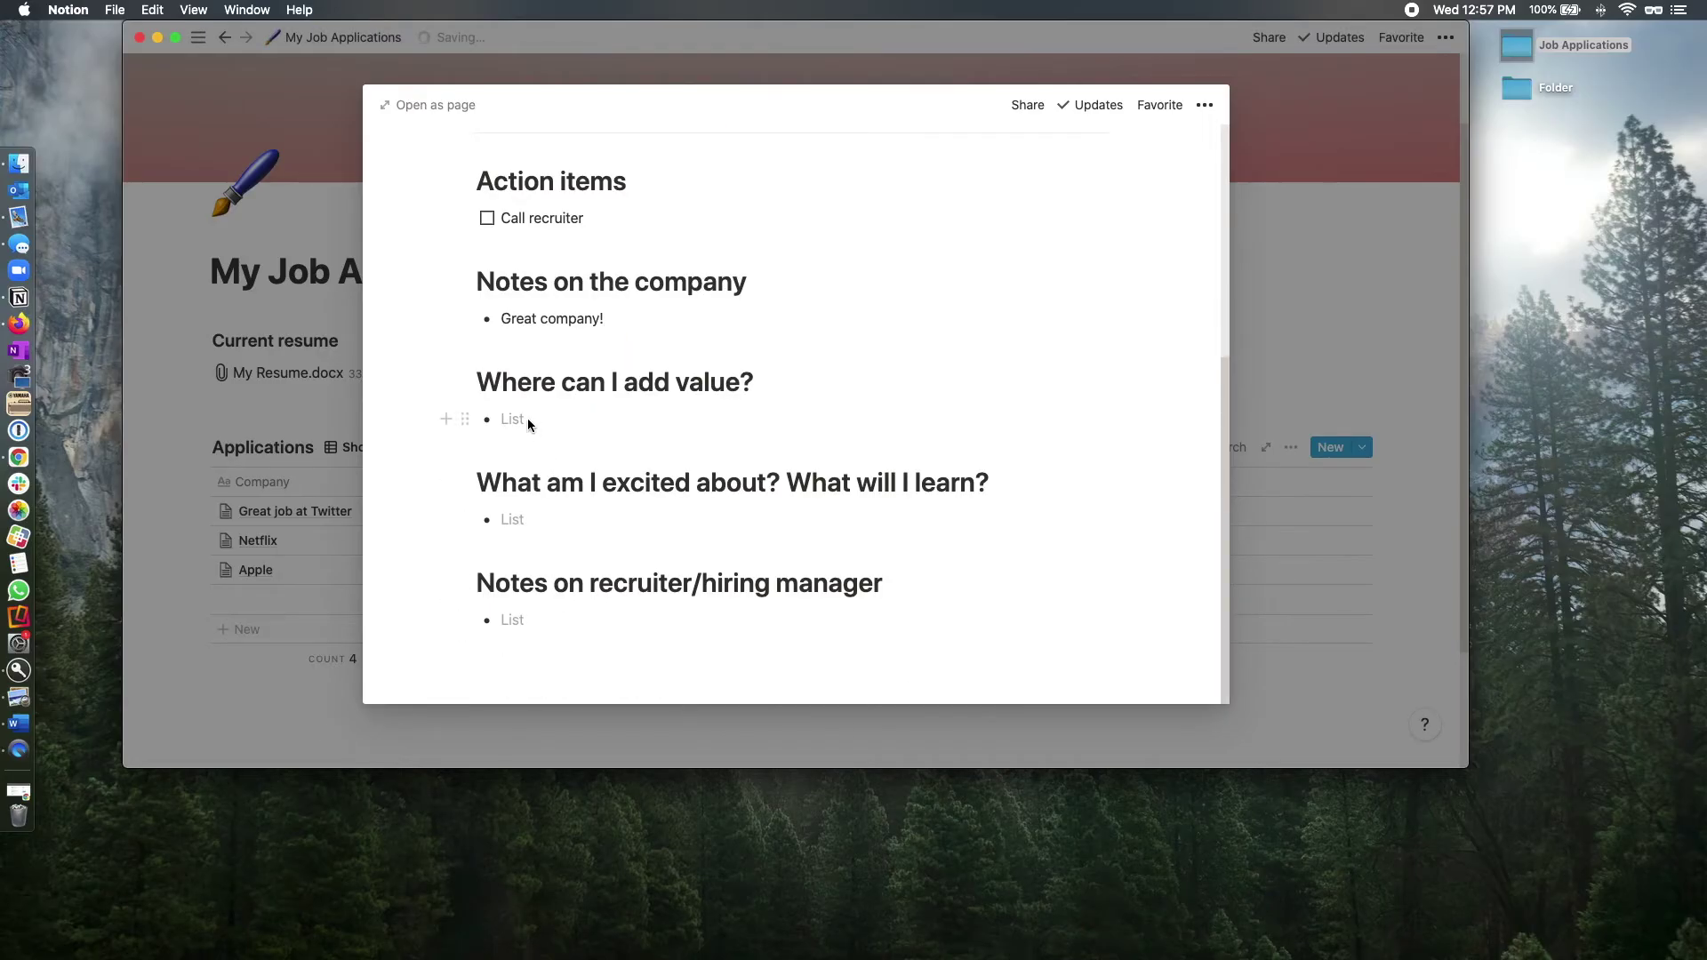
pyautogui.write("I'm ")
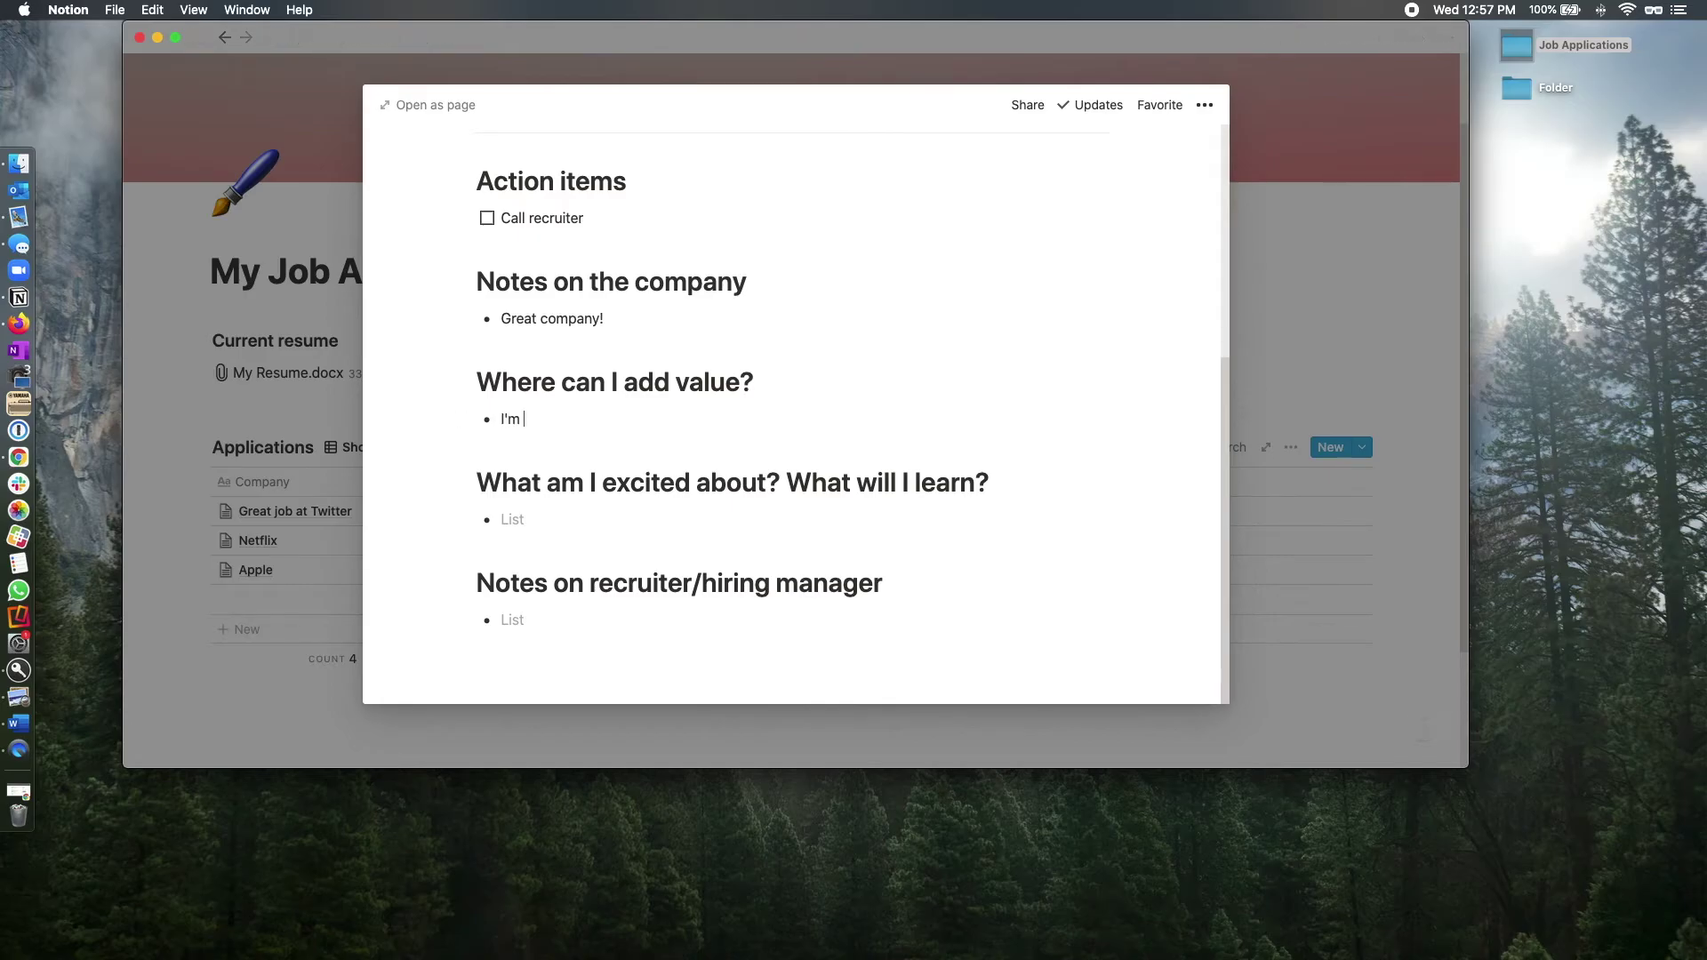
pyautogui.write('awesome :)')
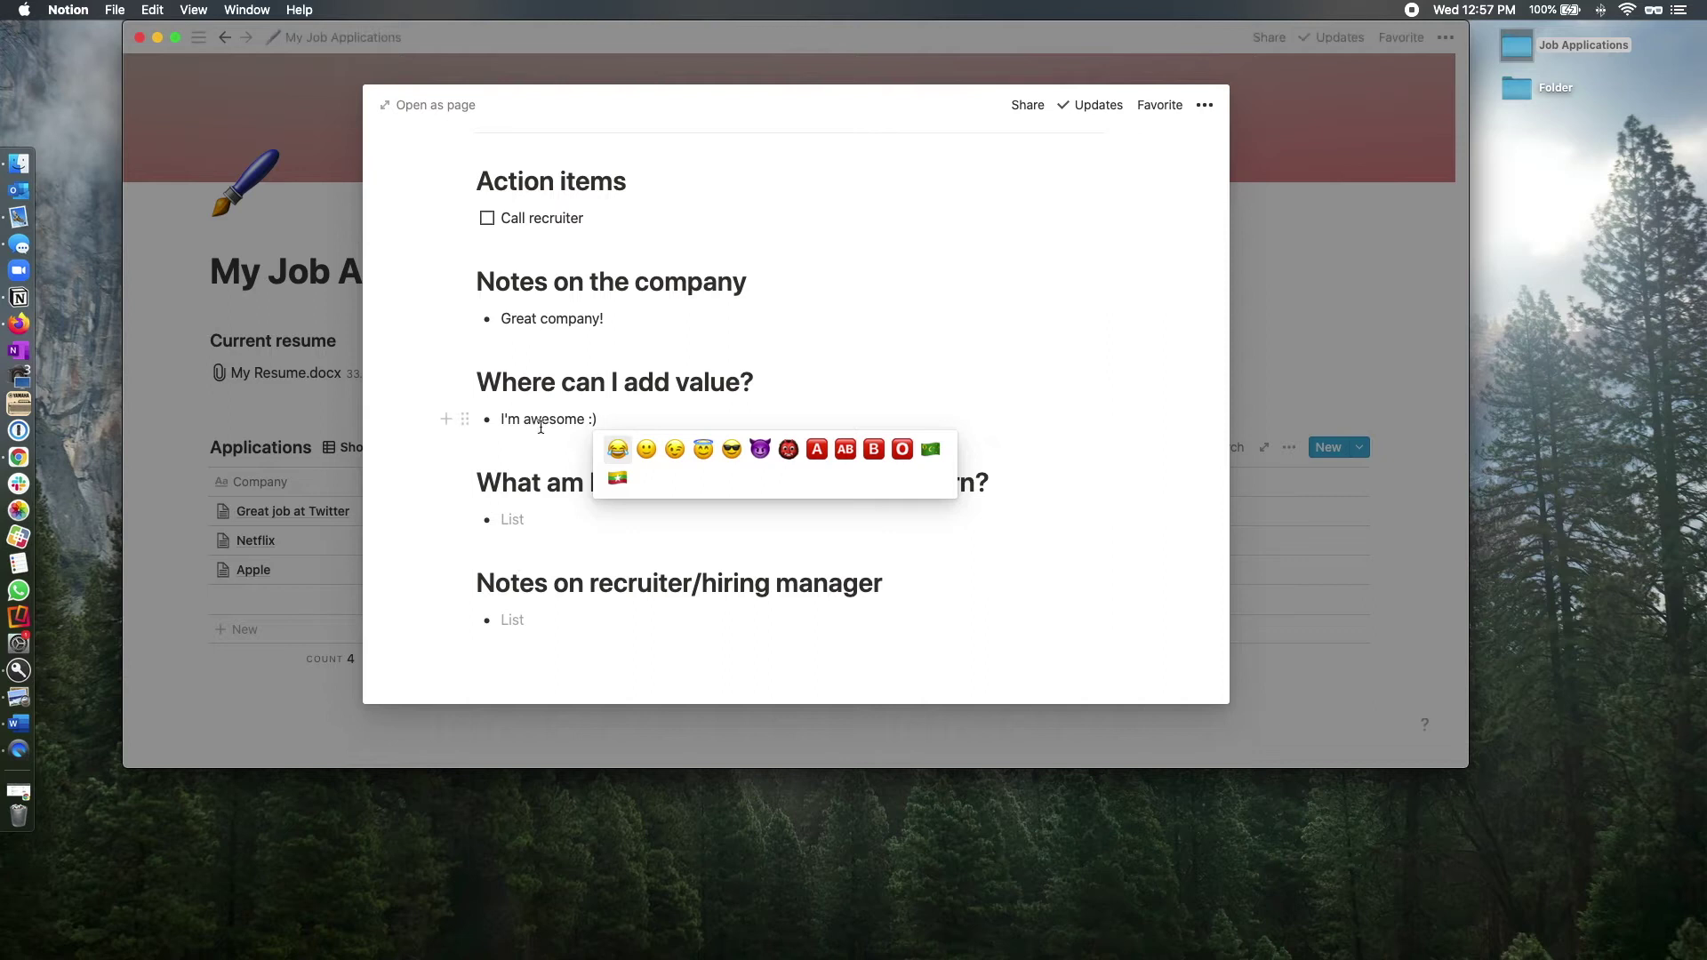
pyautogui.click(615, 451)
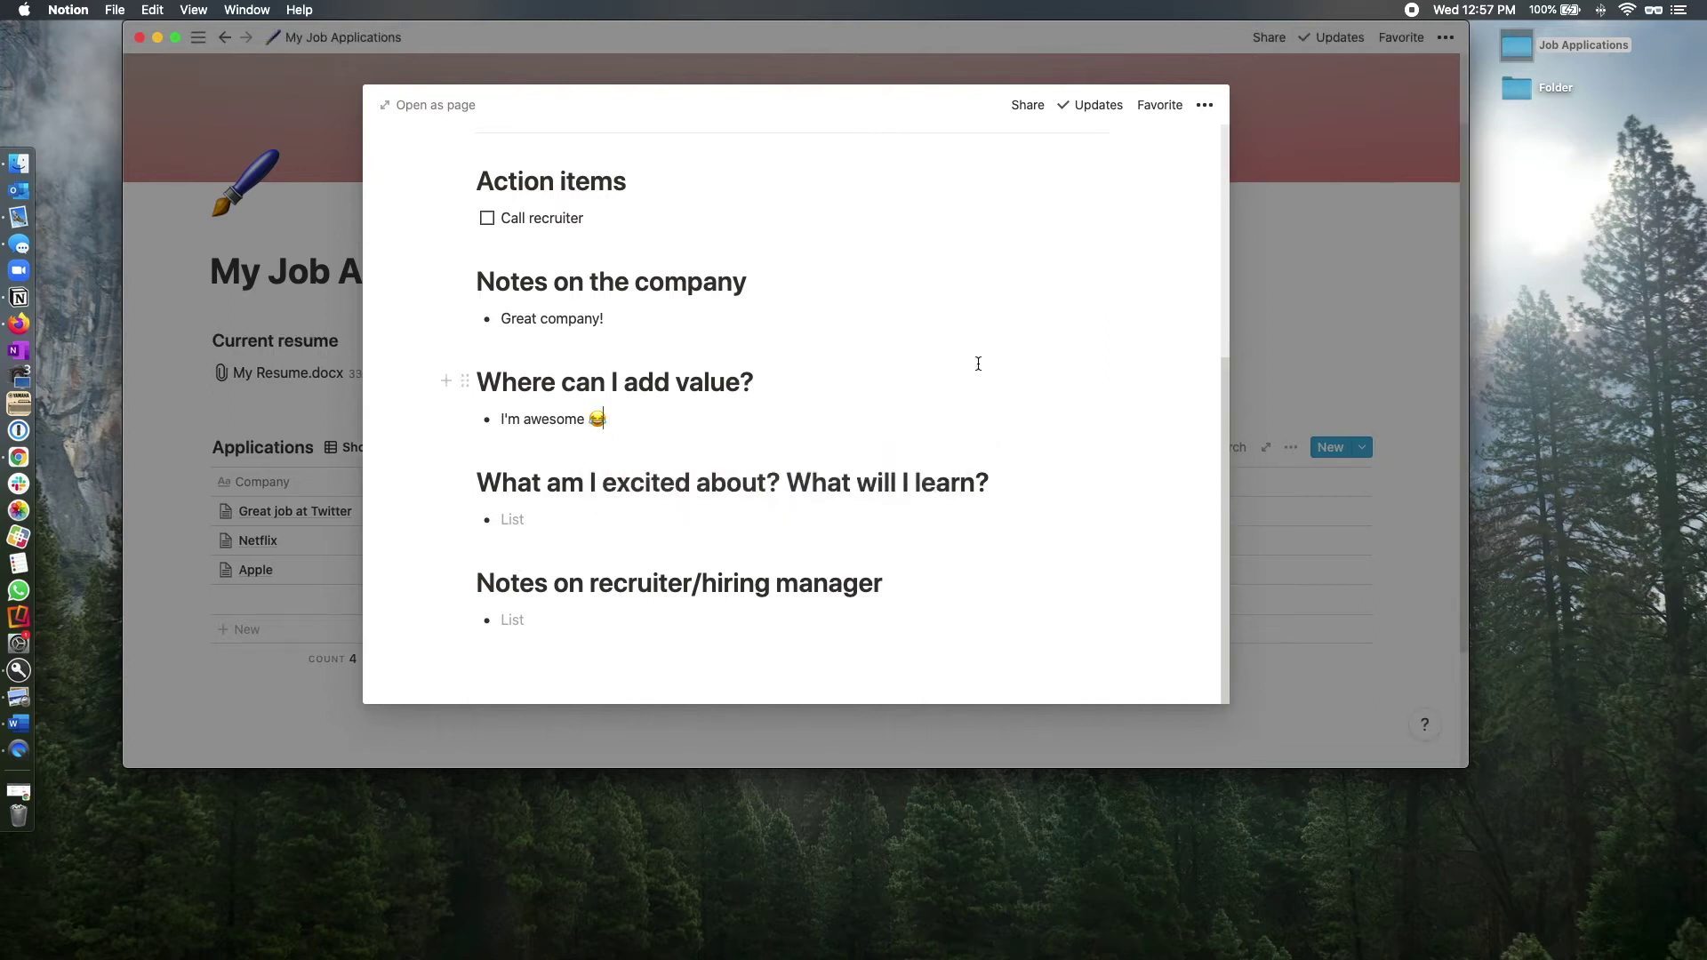
pyautogui.click(1331, 287)
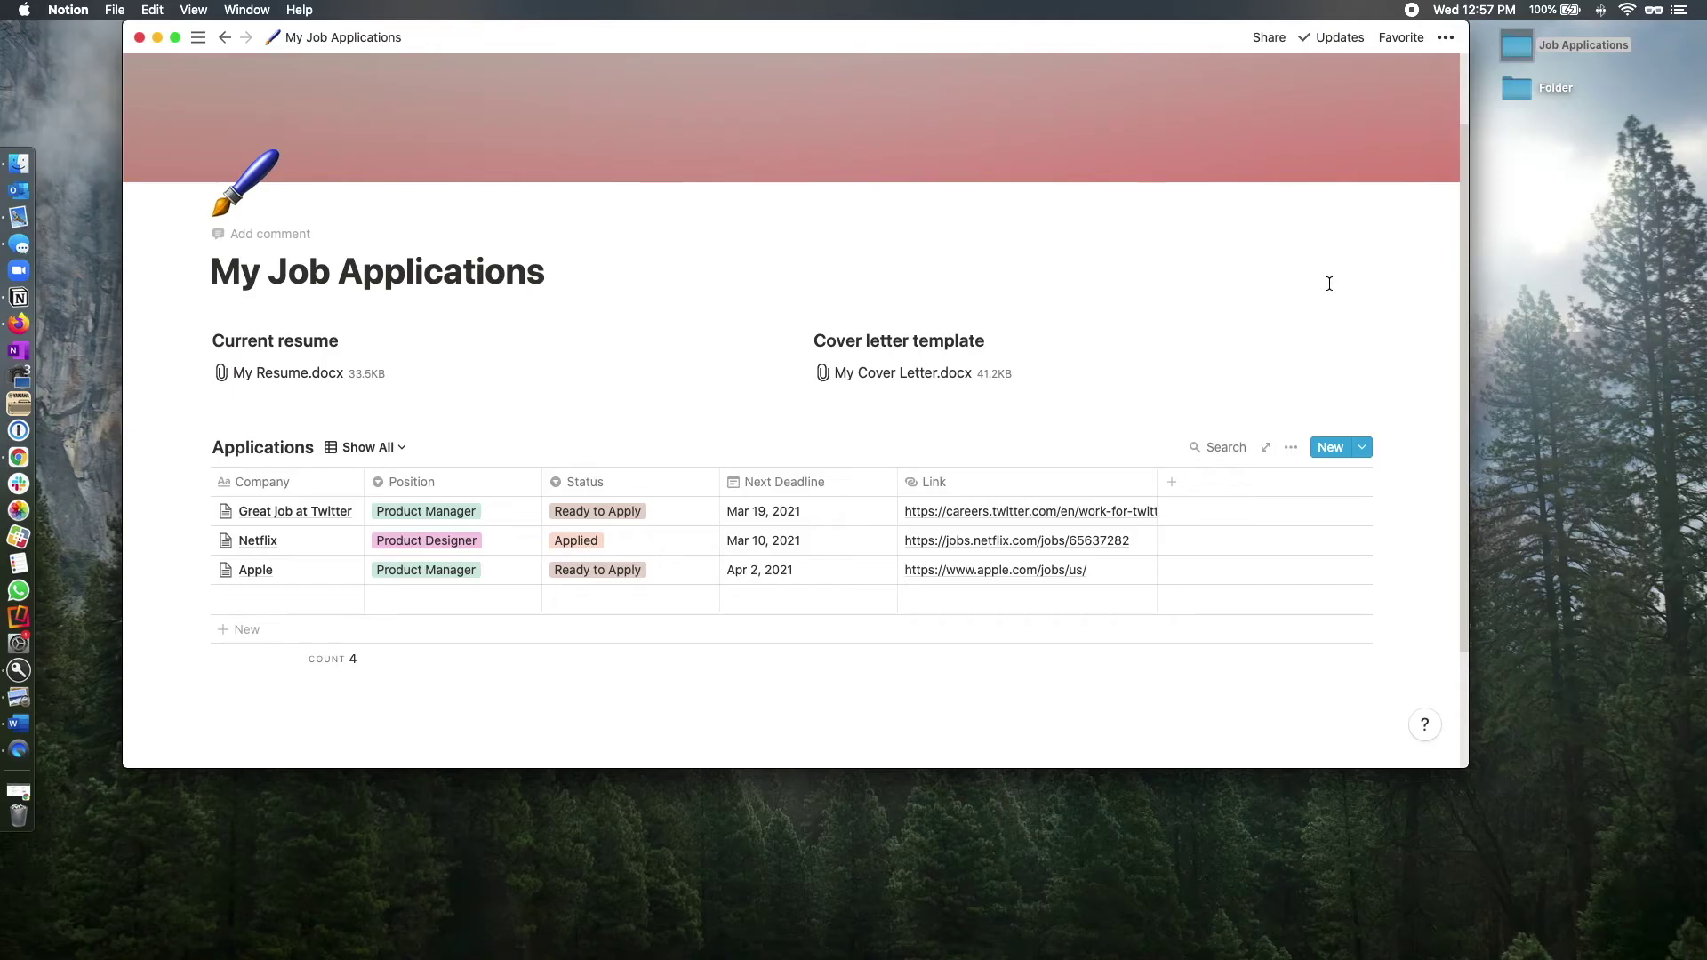
# - Switch Applications to the Due Dates calendar, showing Netflix on March 10 and Twitter on March 19
pyautogui.click(403, 447)
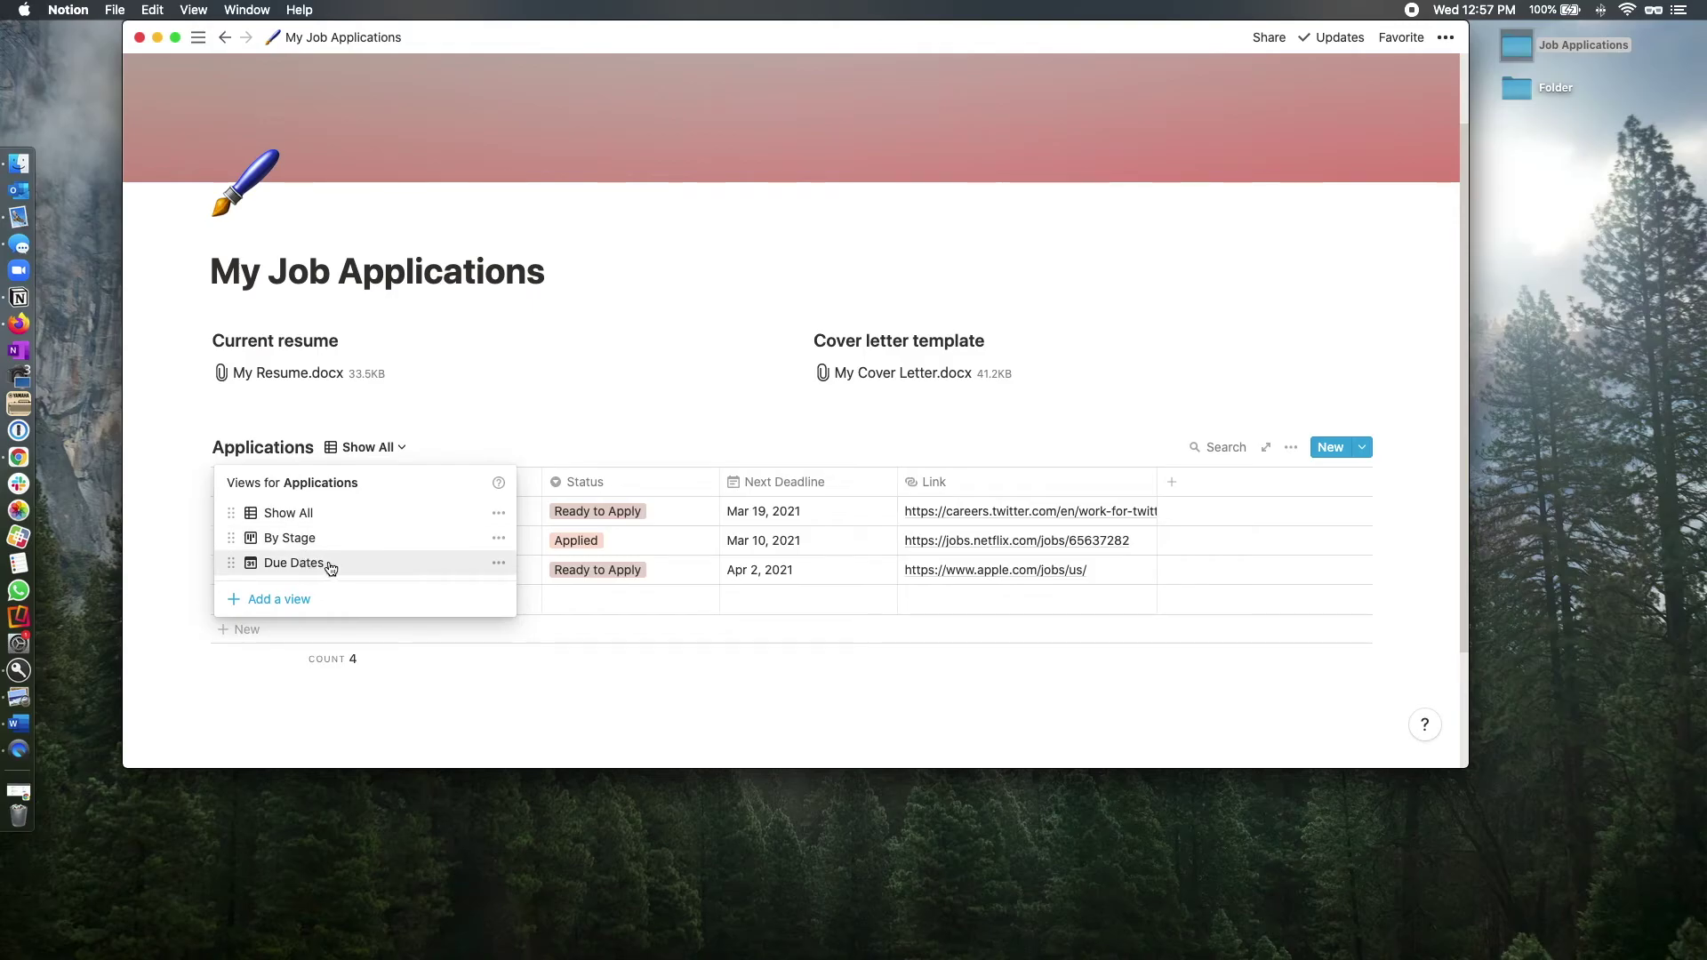
pyautogui.click(329, 564)
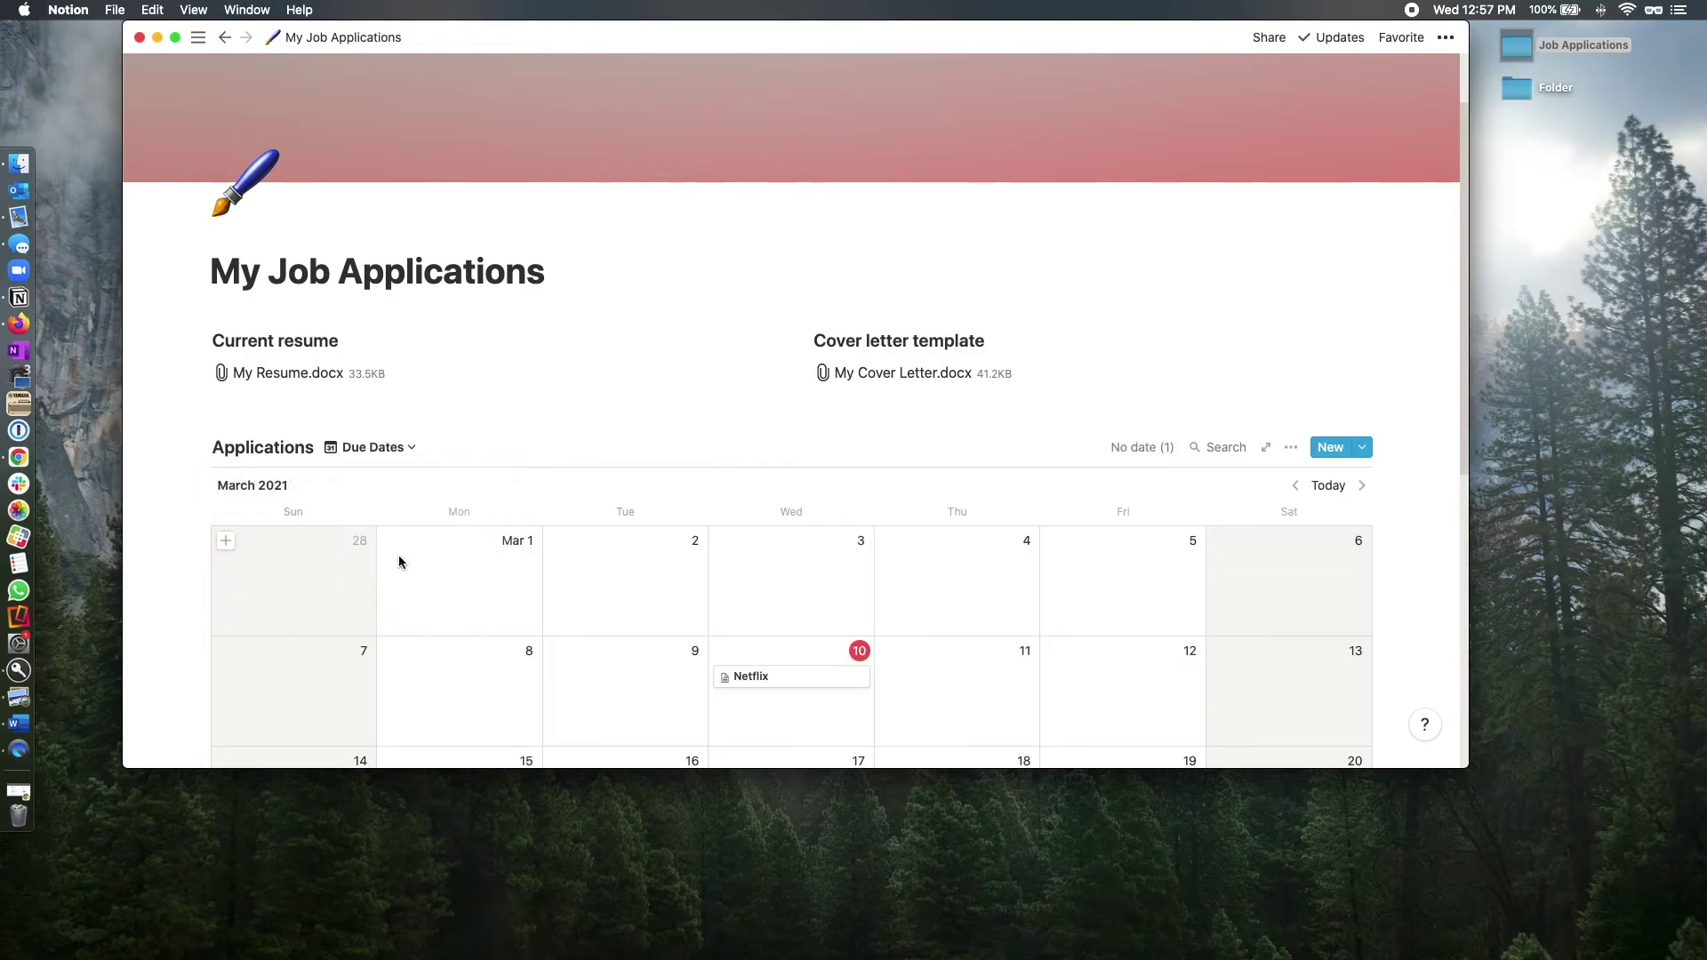
pyautogui.scroll(-3, 888, 445)
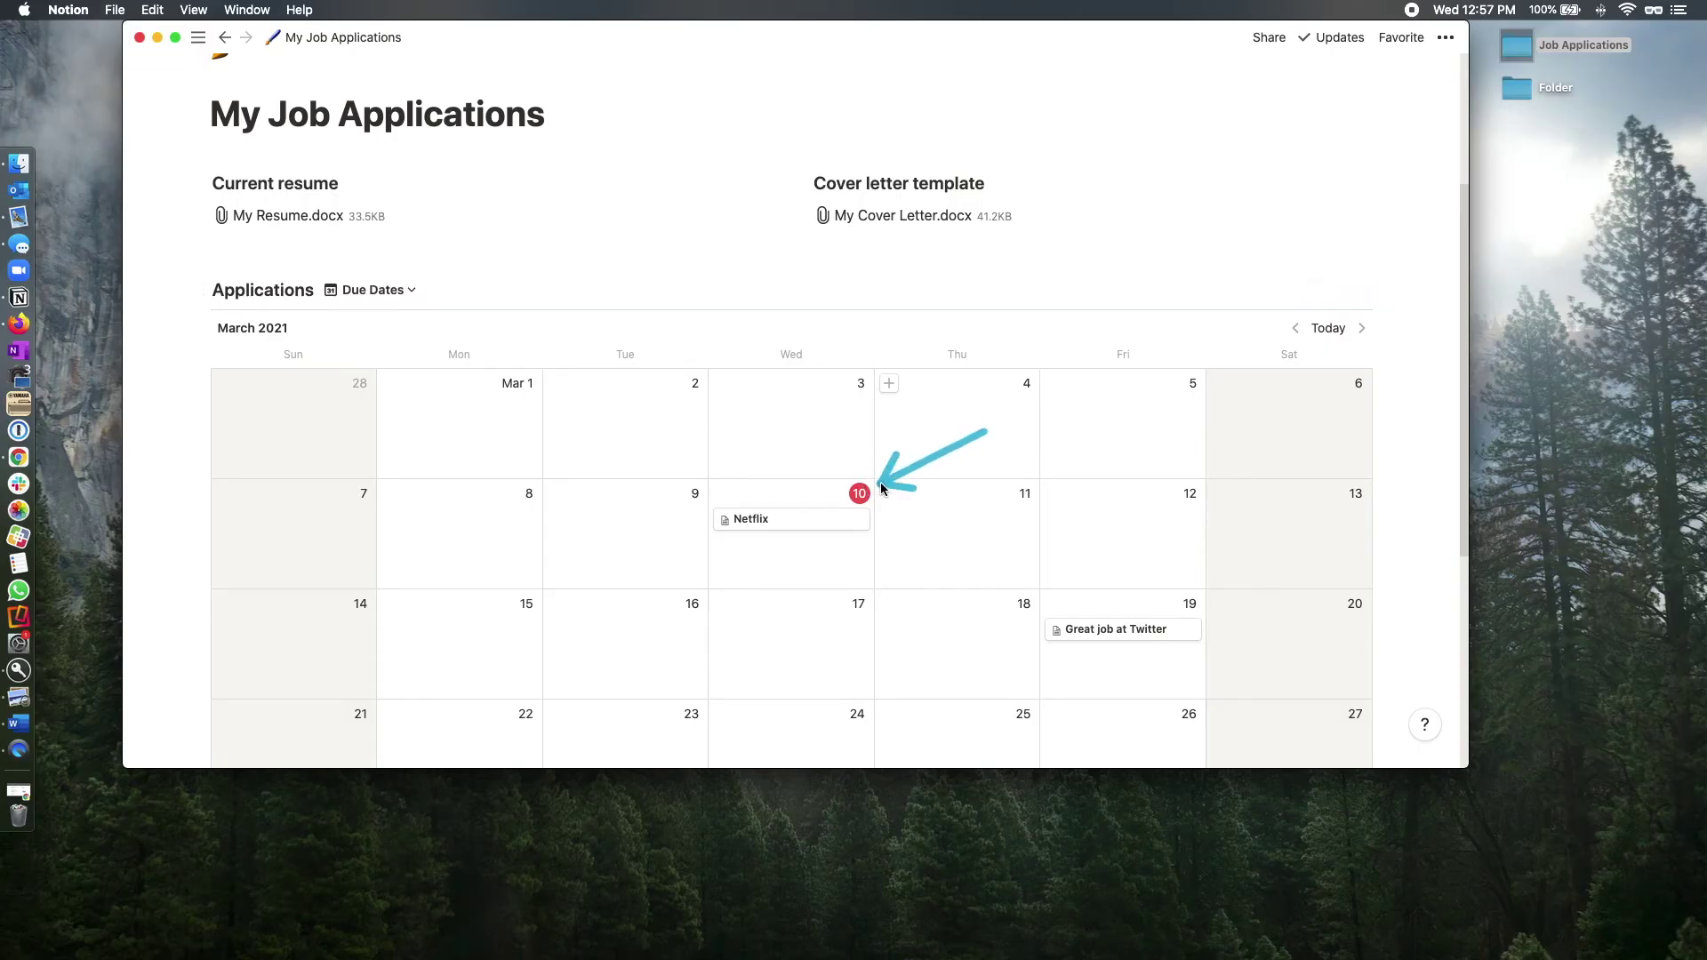
pyautogui.scroll(5, 697, 472)
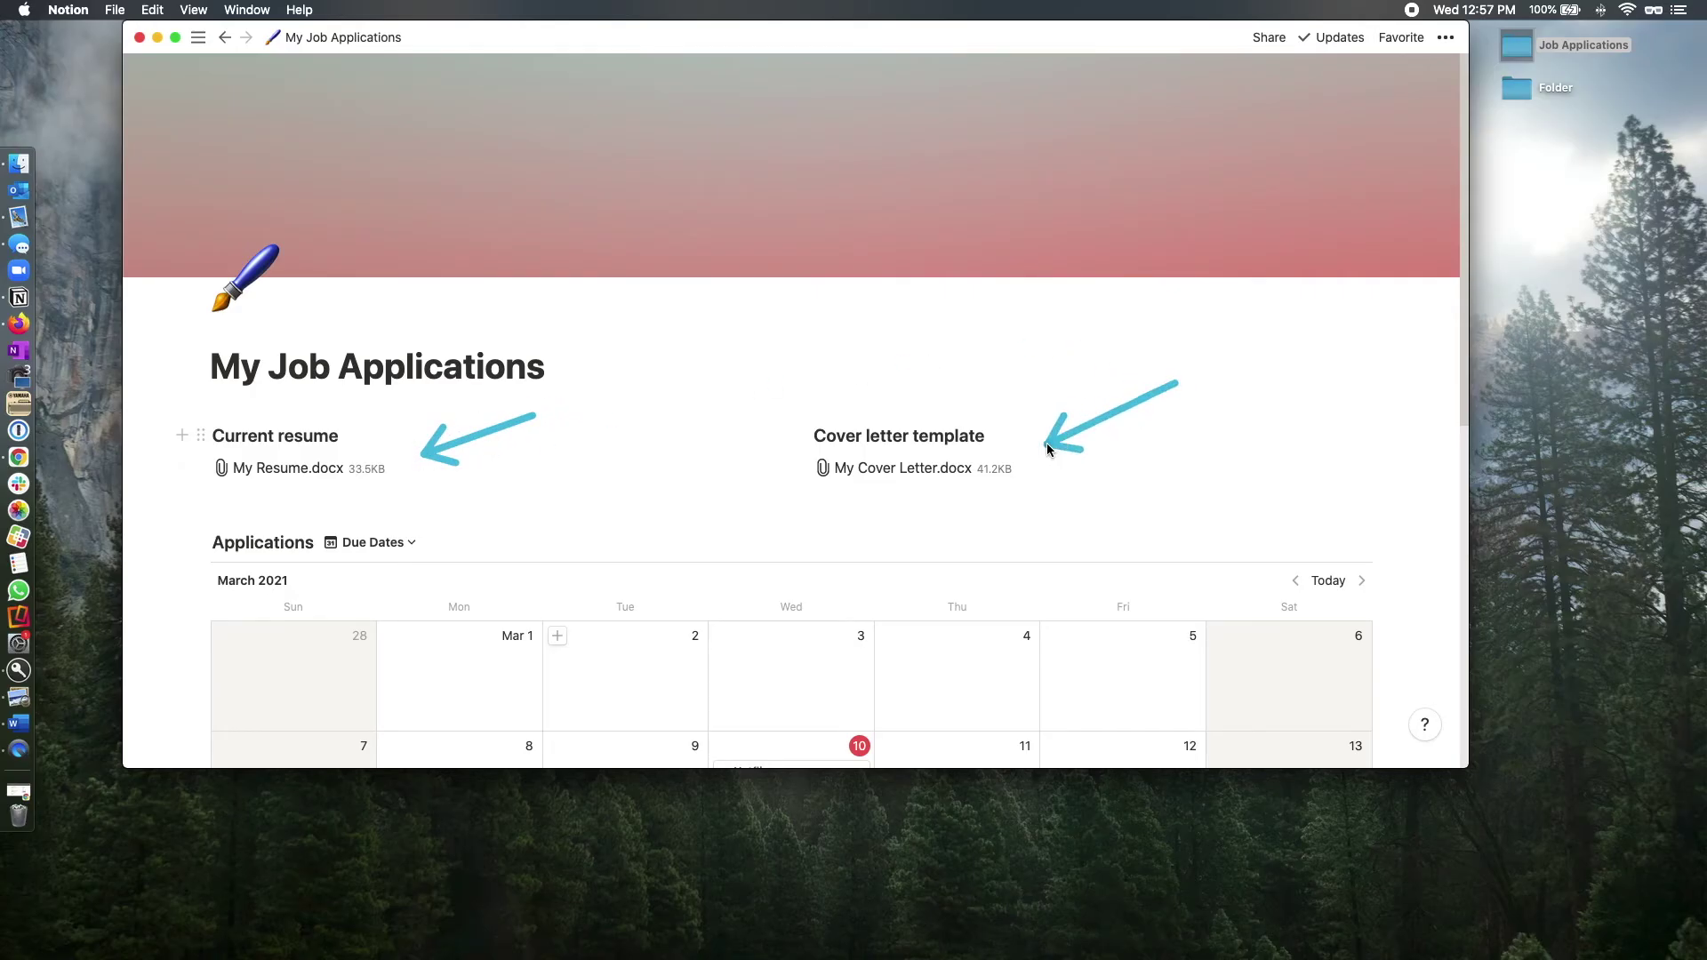
# - Download the My Resume.docx and My Cover Letter.docx attachments from the Notion page
pyautogui.click(327, 469)
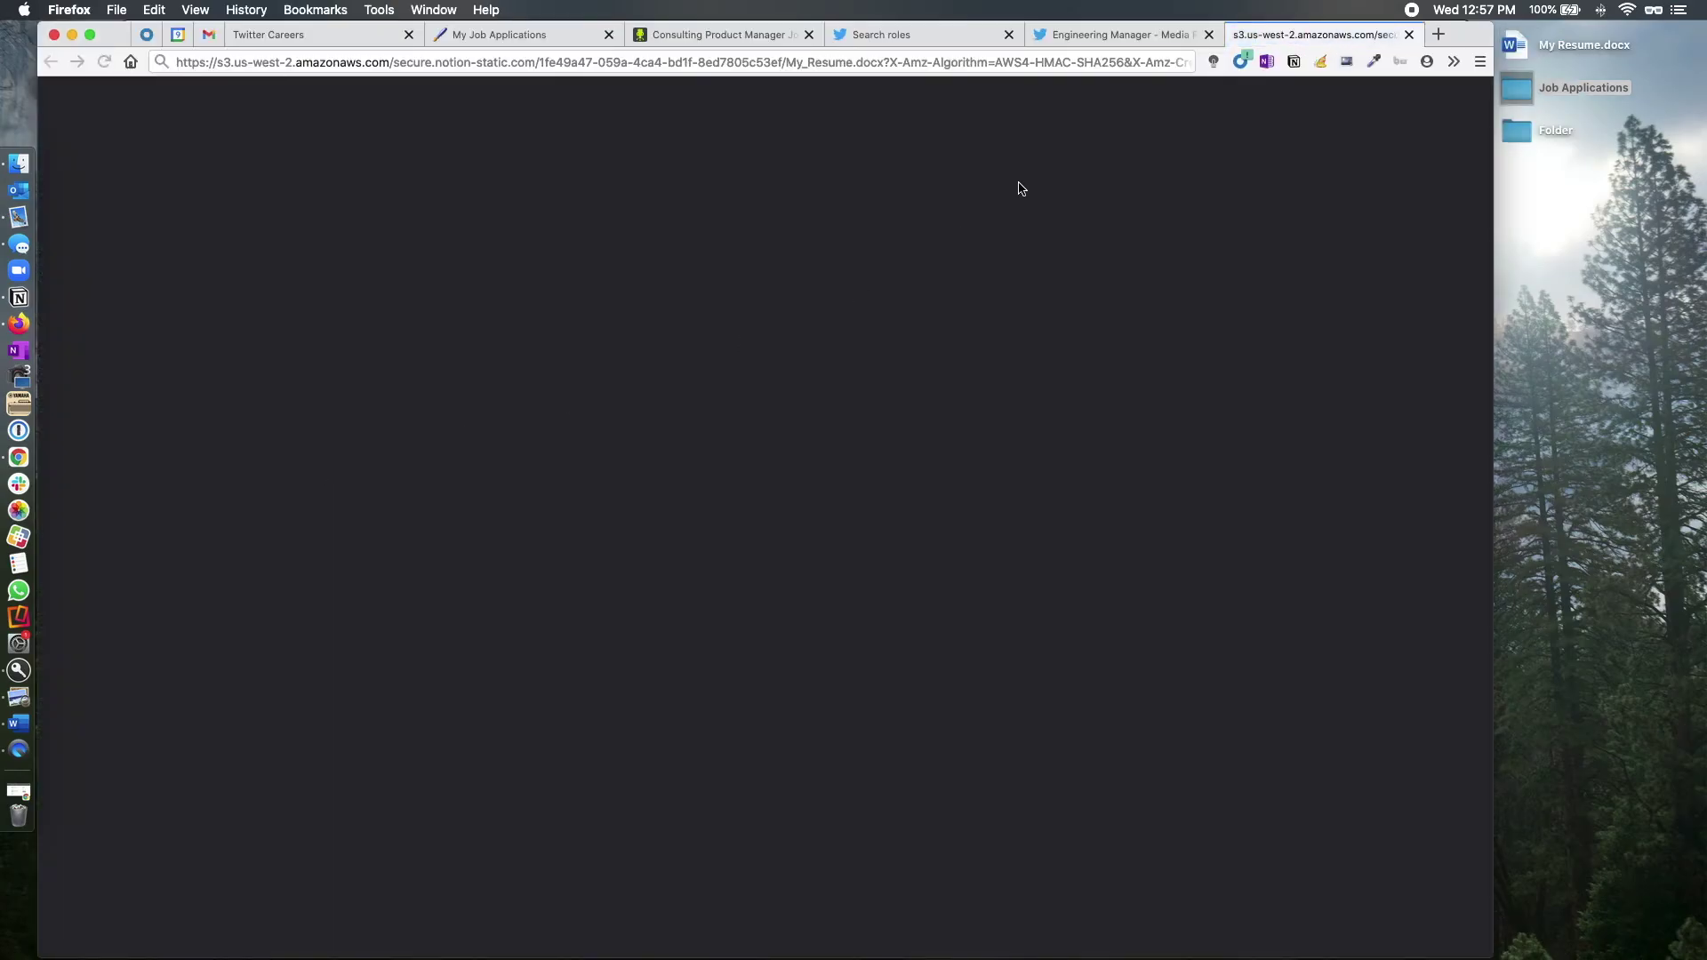
pyautogui.press('super+Tab')
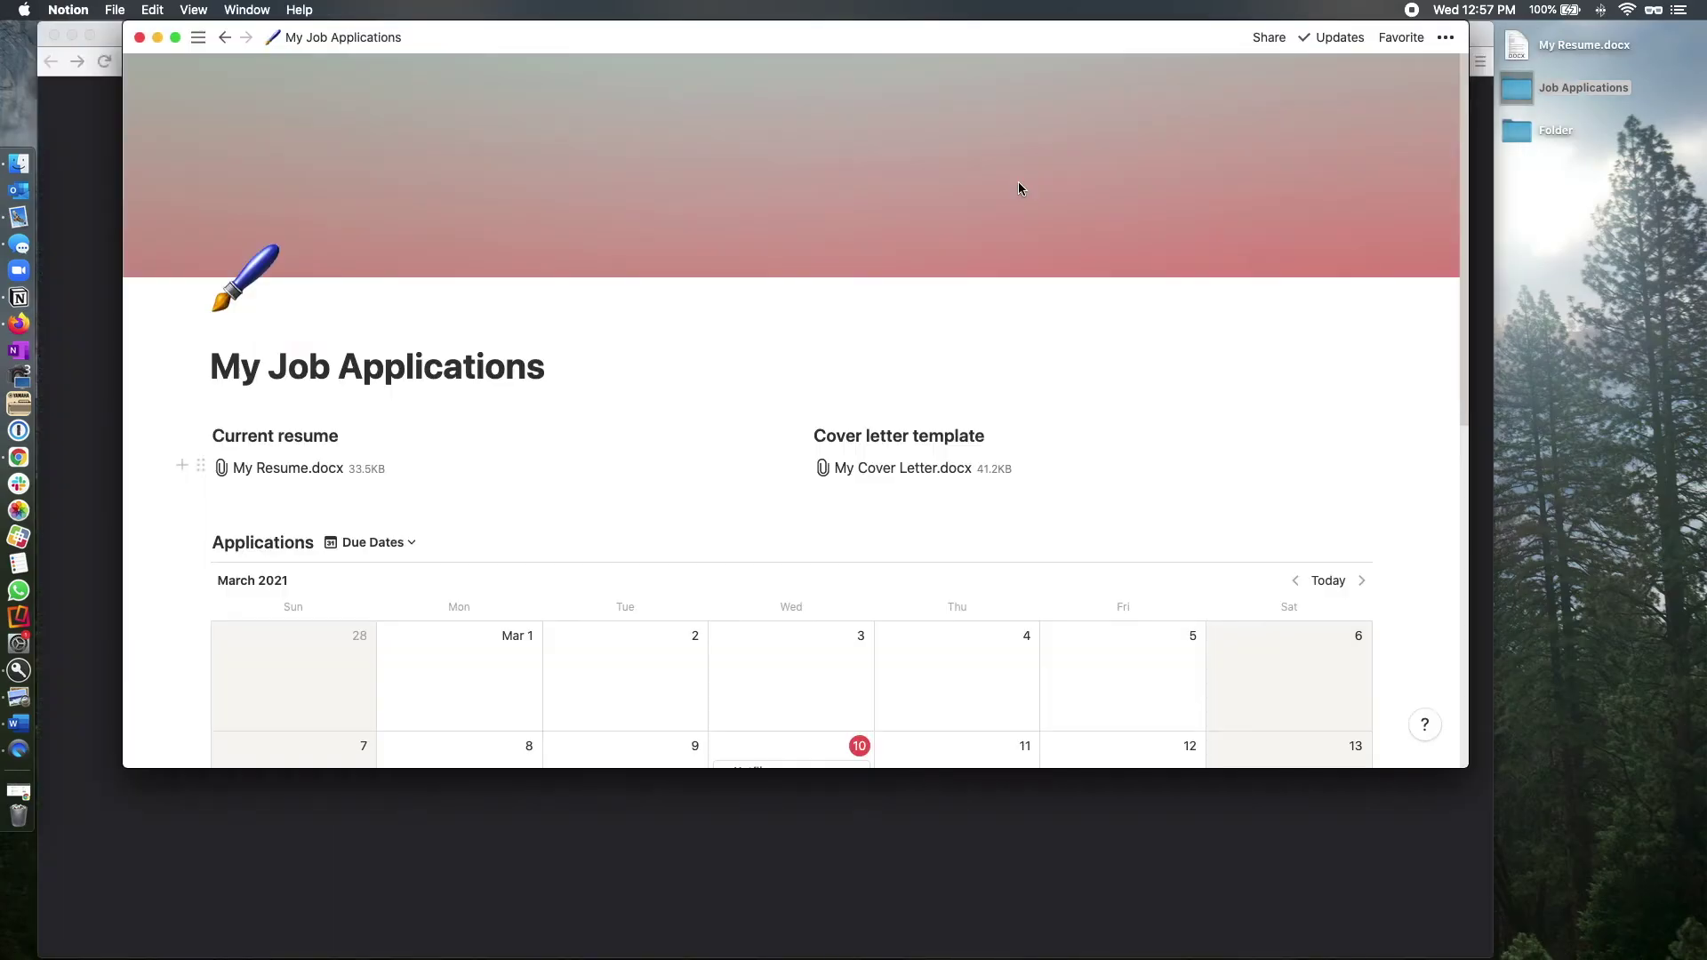
pyautogui.click(952, 471)
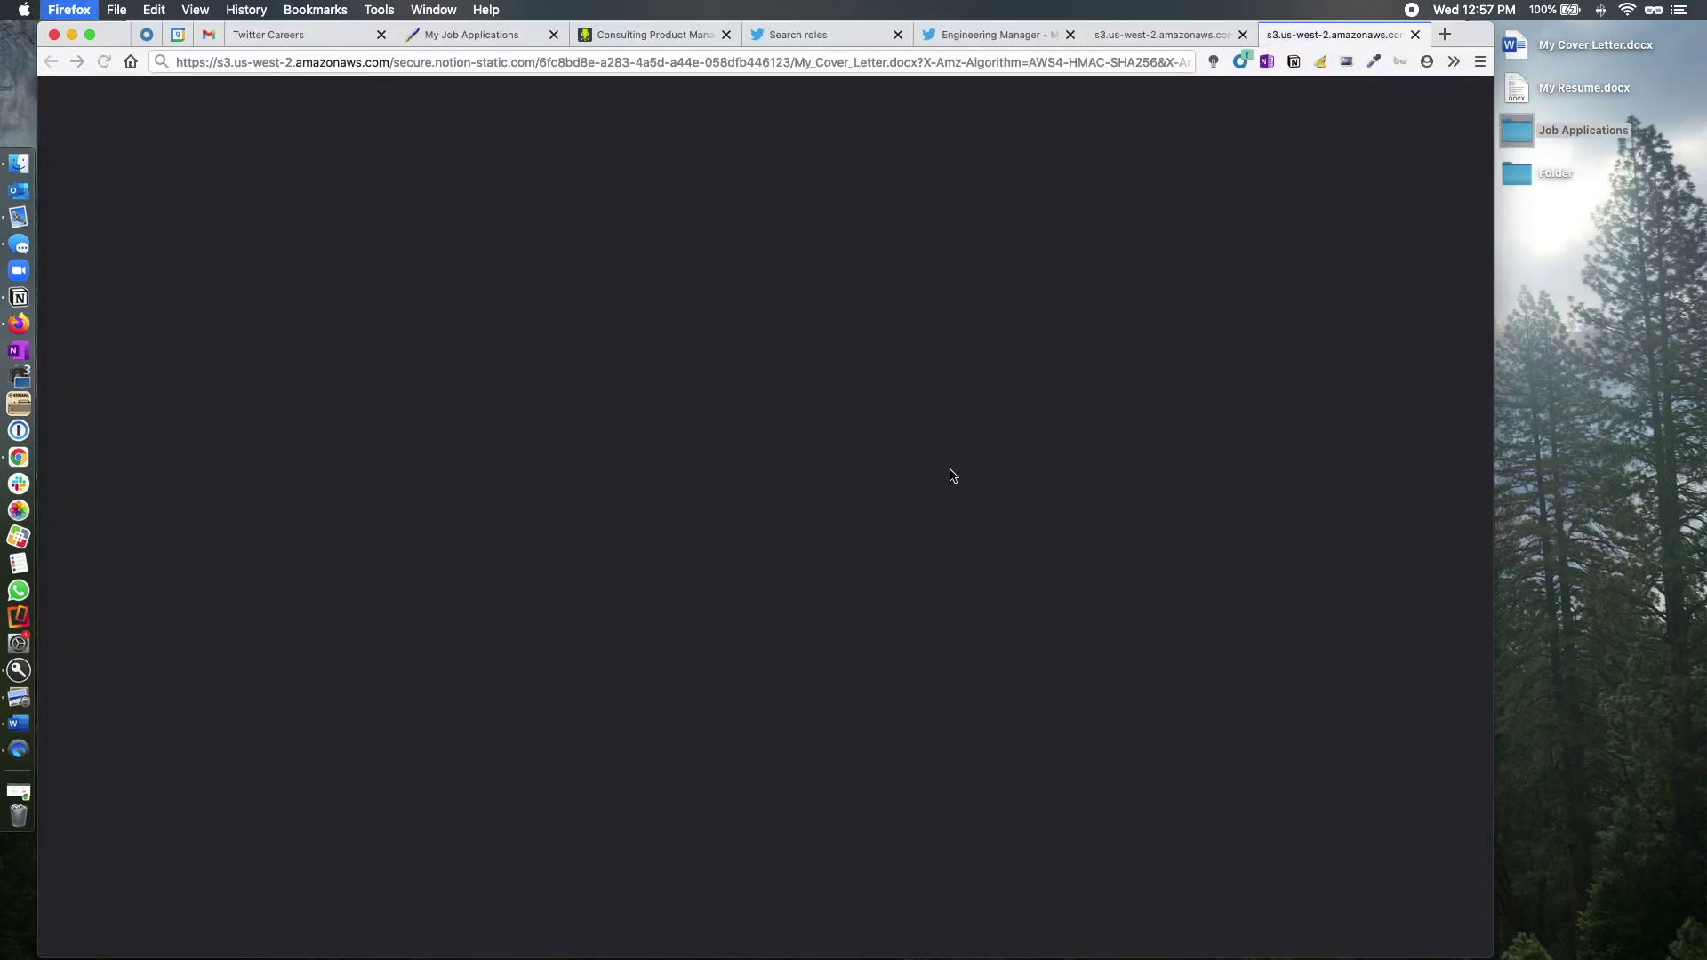
pyautogui.press('super+h')
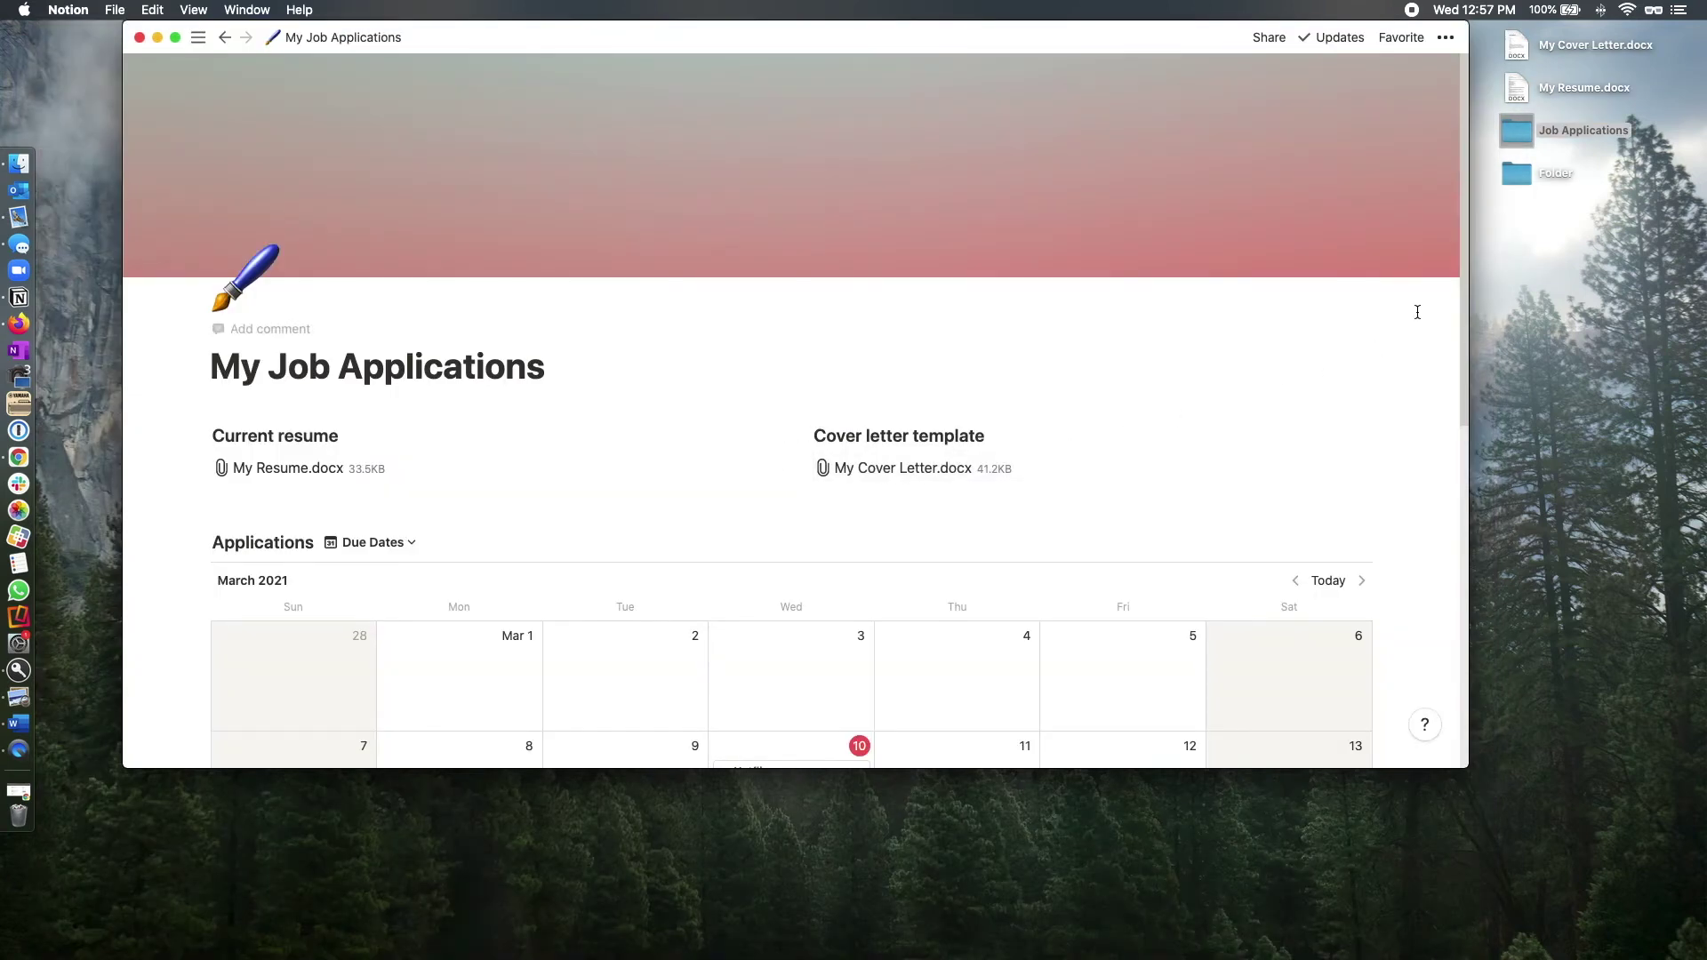
pyautogui.scroll(-1, 1258, 329)
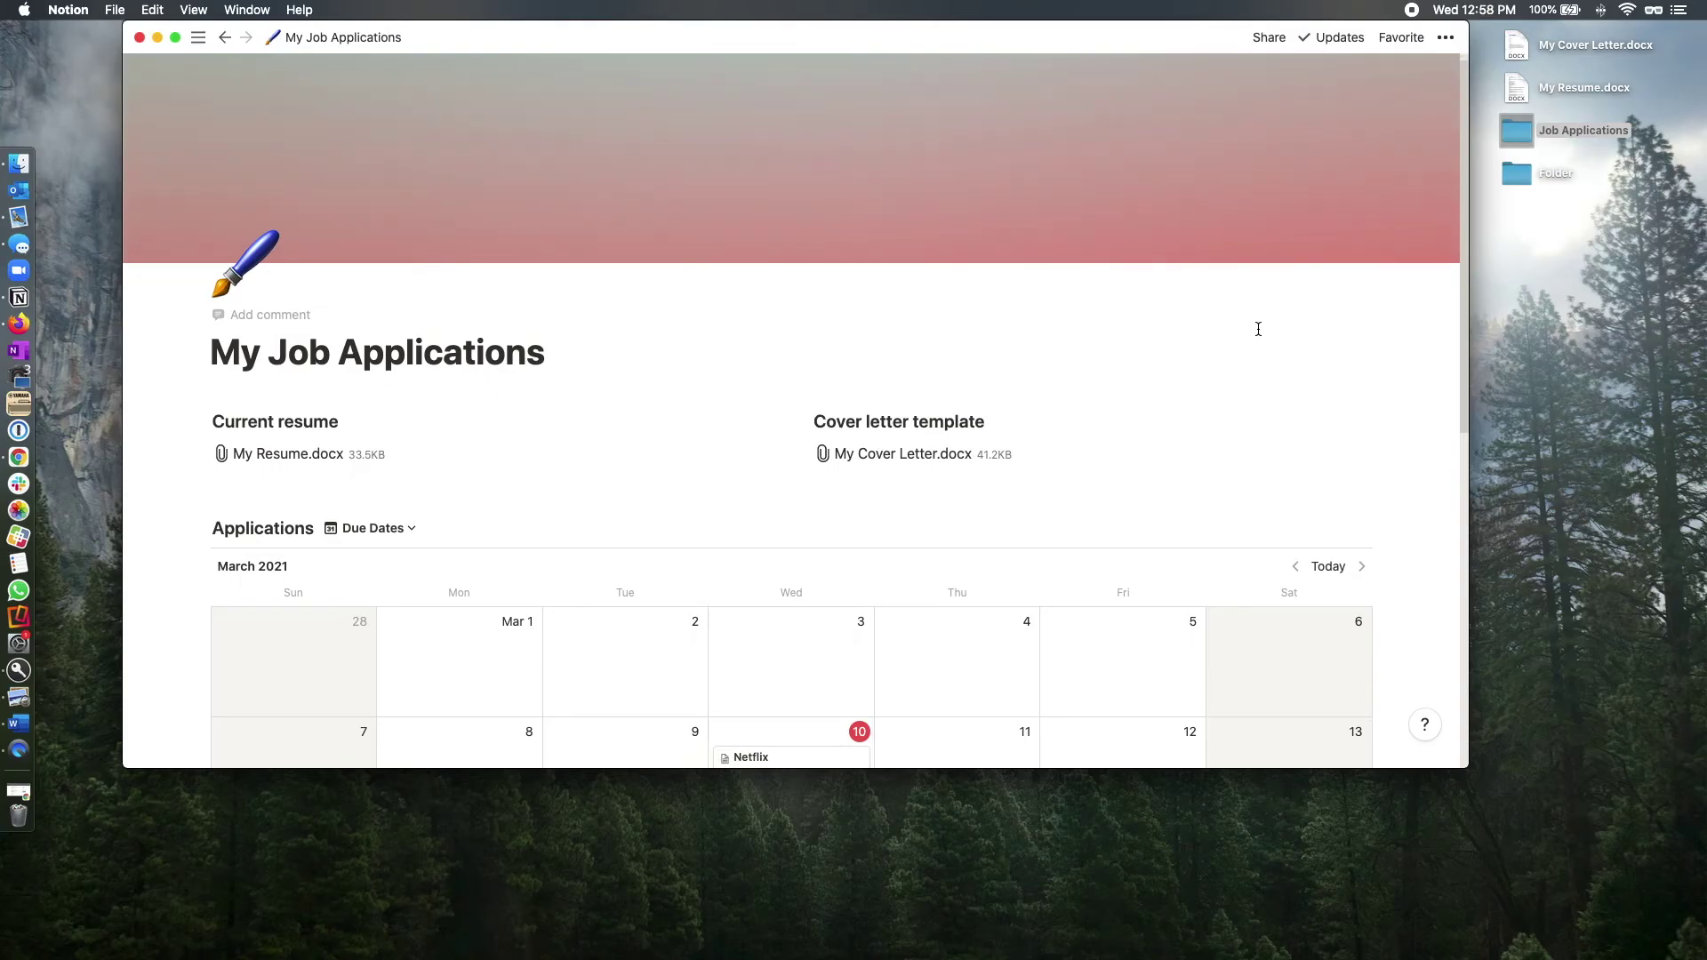
pyautogui.scroll(-1, 1258, 329)
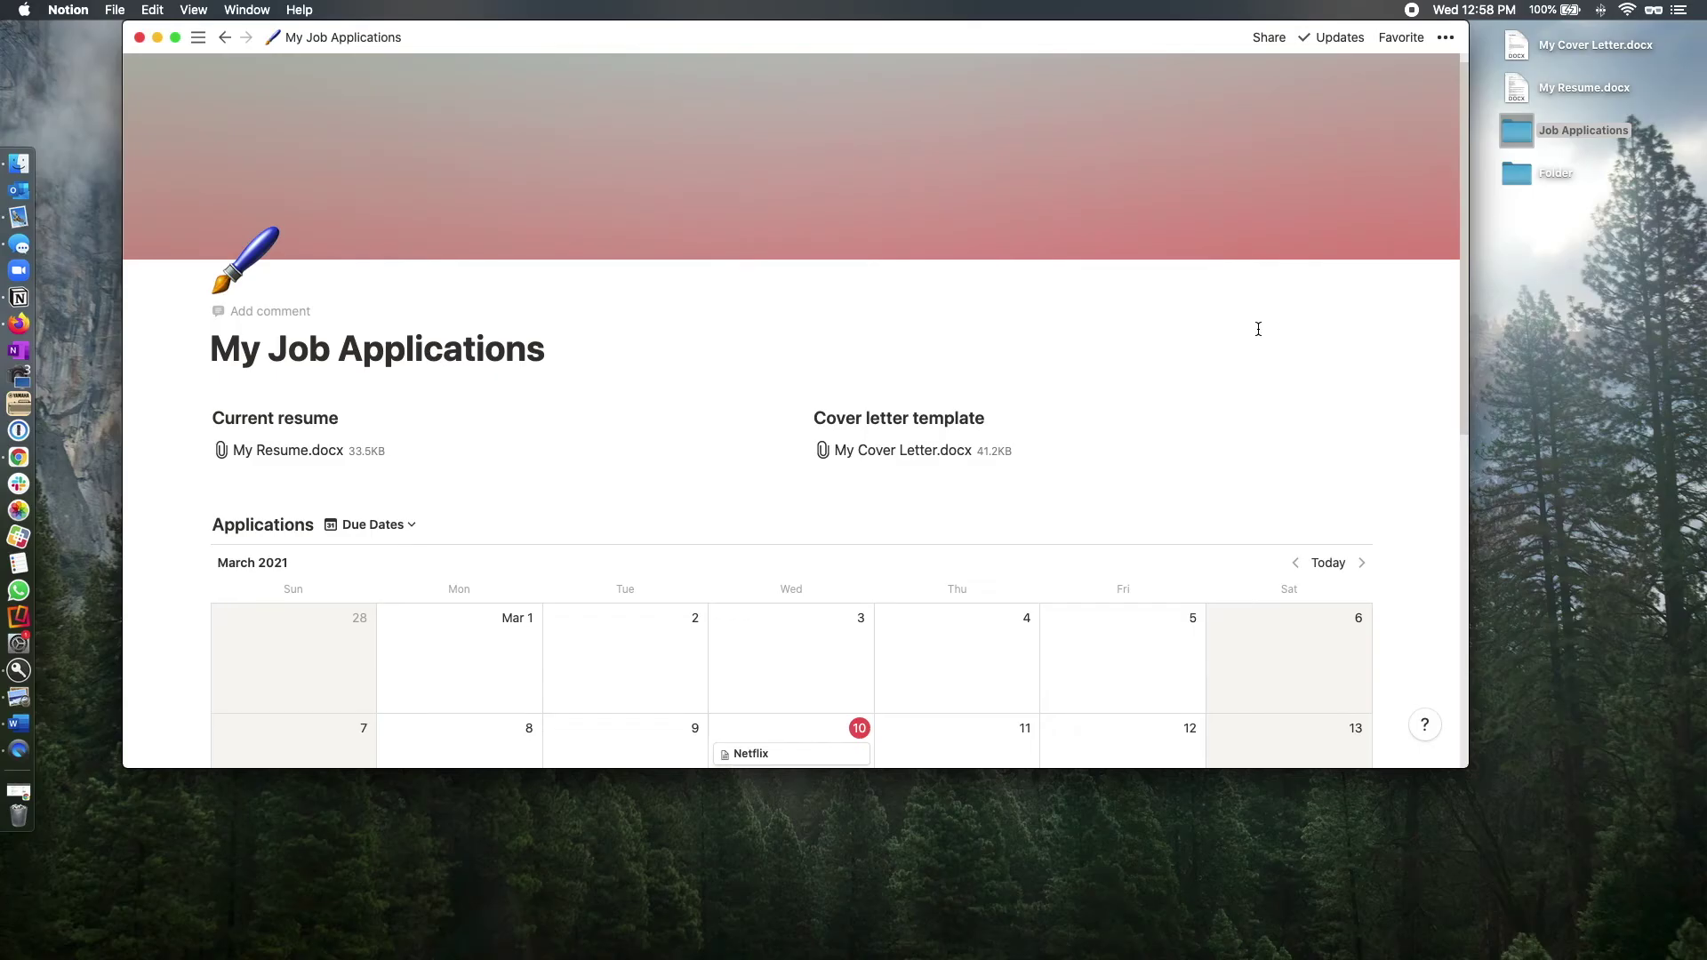
# - Switch to the By Stage board and drag Great job at Twitter into Interview Scheduled
pyautogui.click(414, 522)
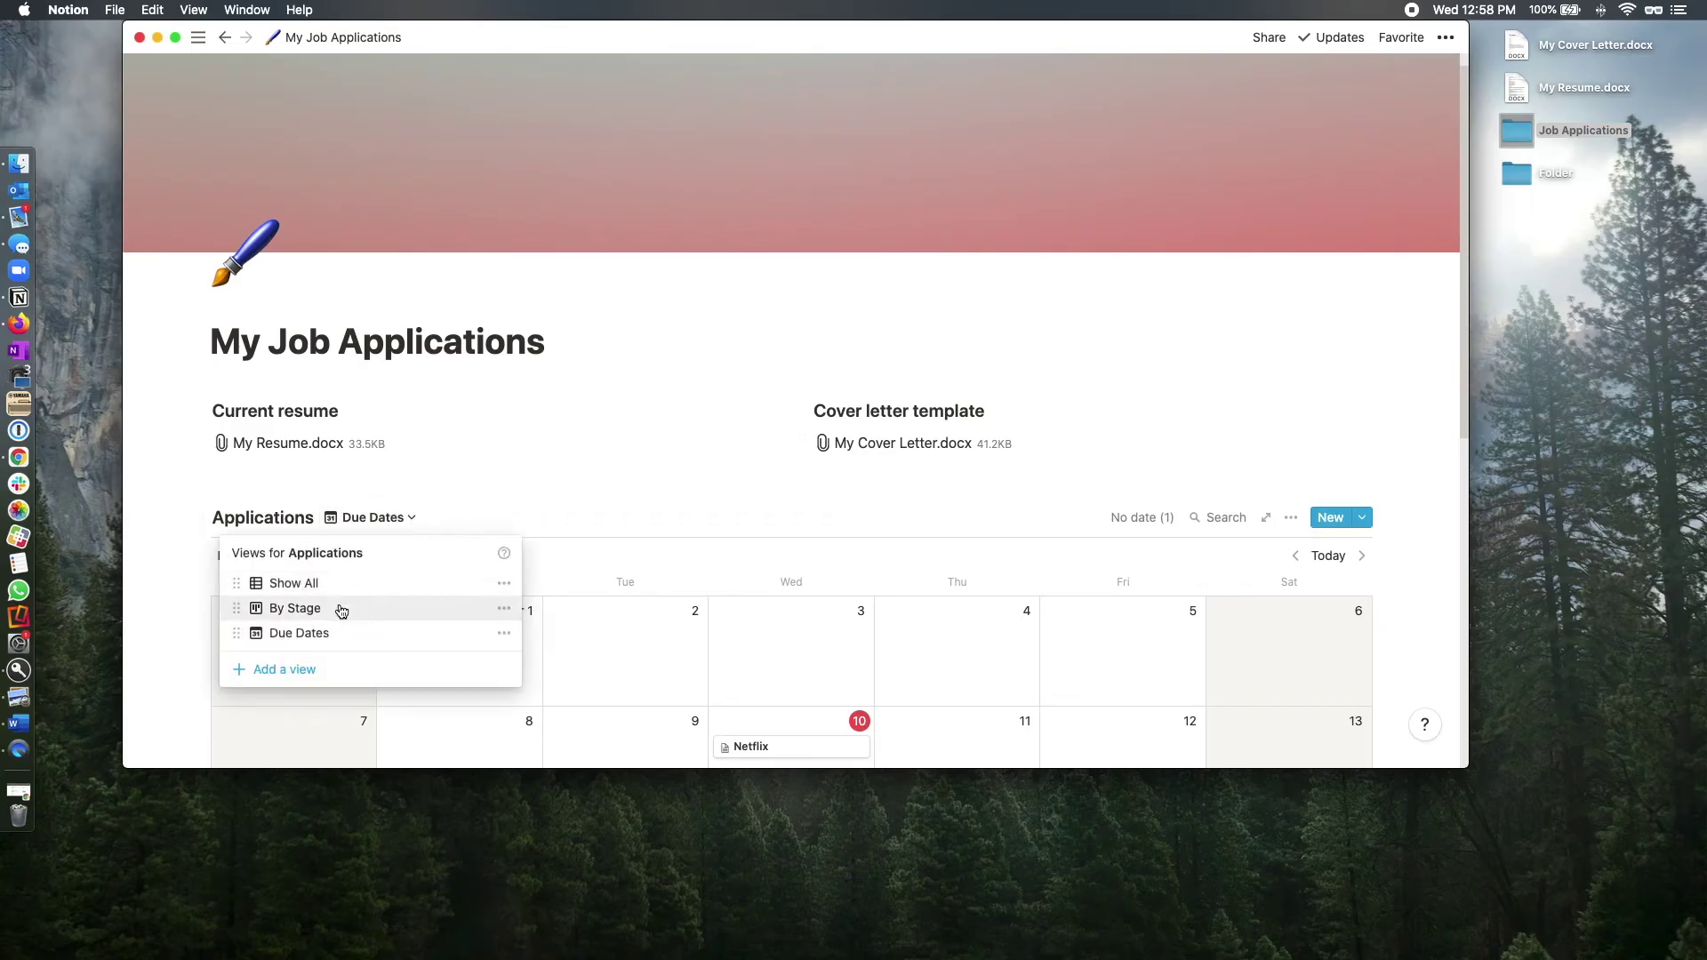
pyautogui.click(335, 609)
pyautogui.scroll(-1, 694, 379)
pyautogui.scroll(-1, 689, 392)
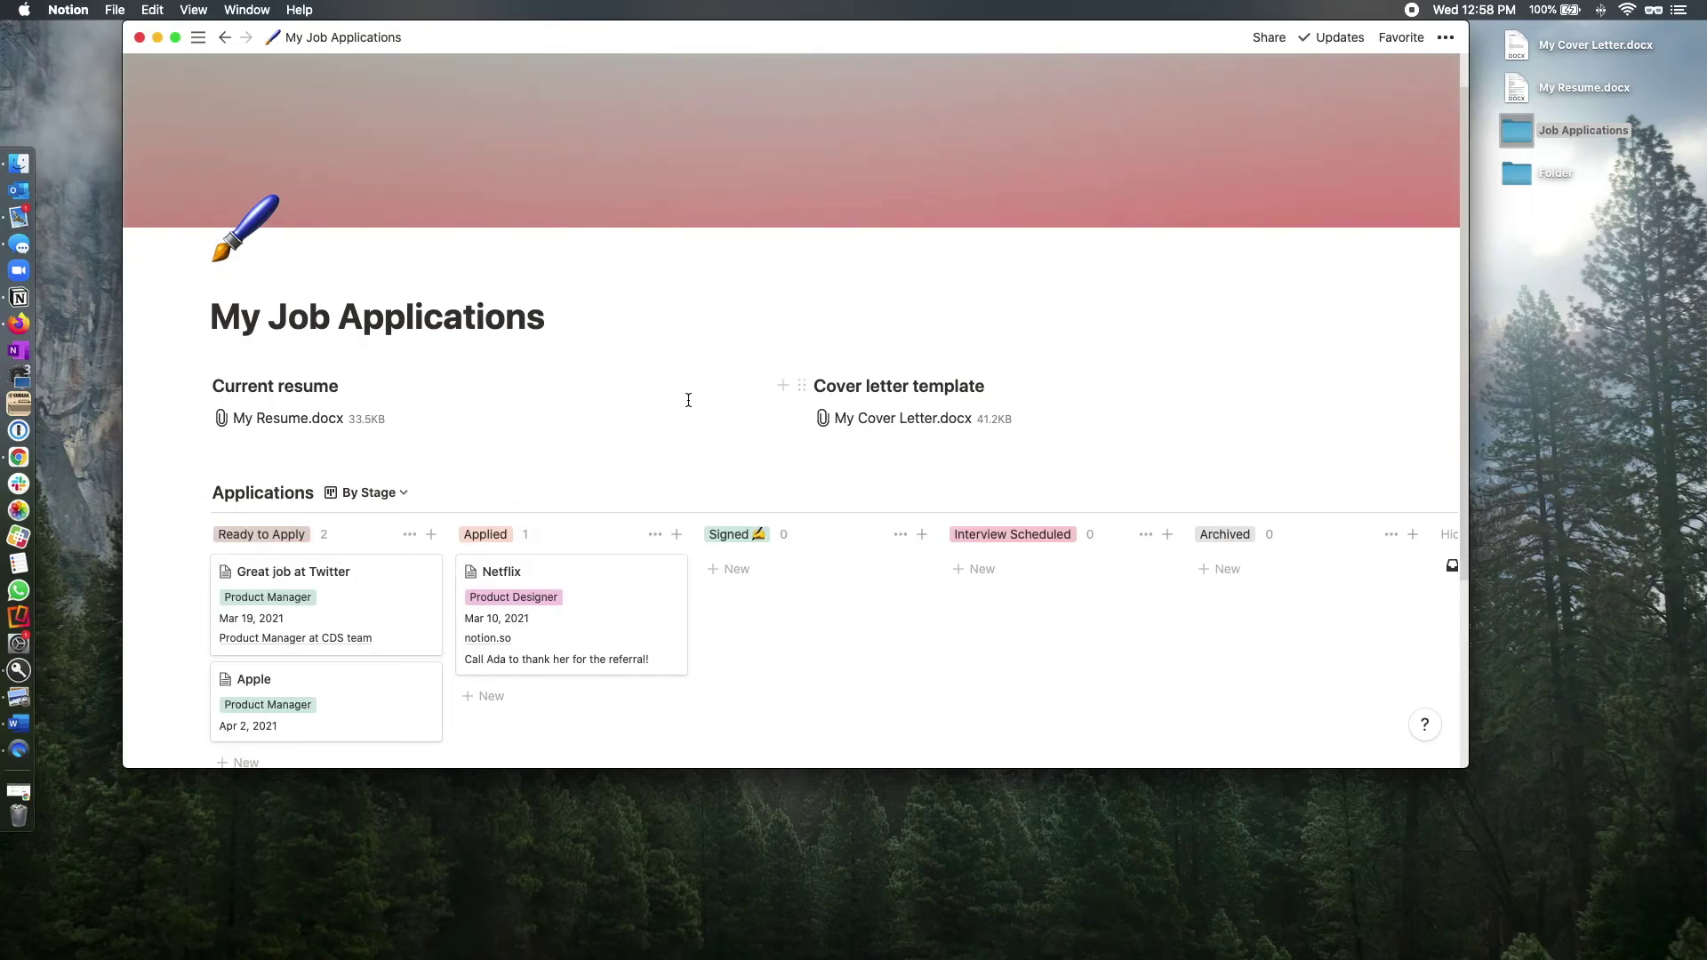
pyautogui.moveTo(400, 610); pyautogui.dragTo(1014, 592)
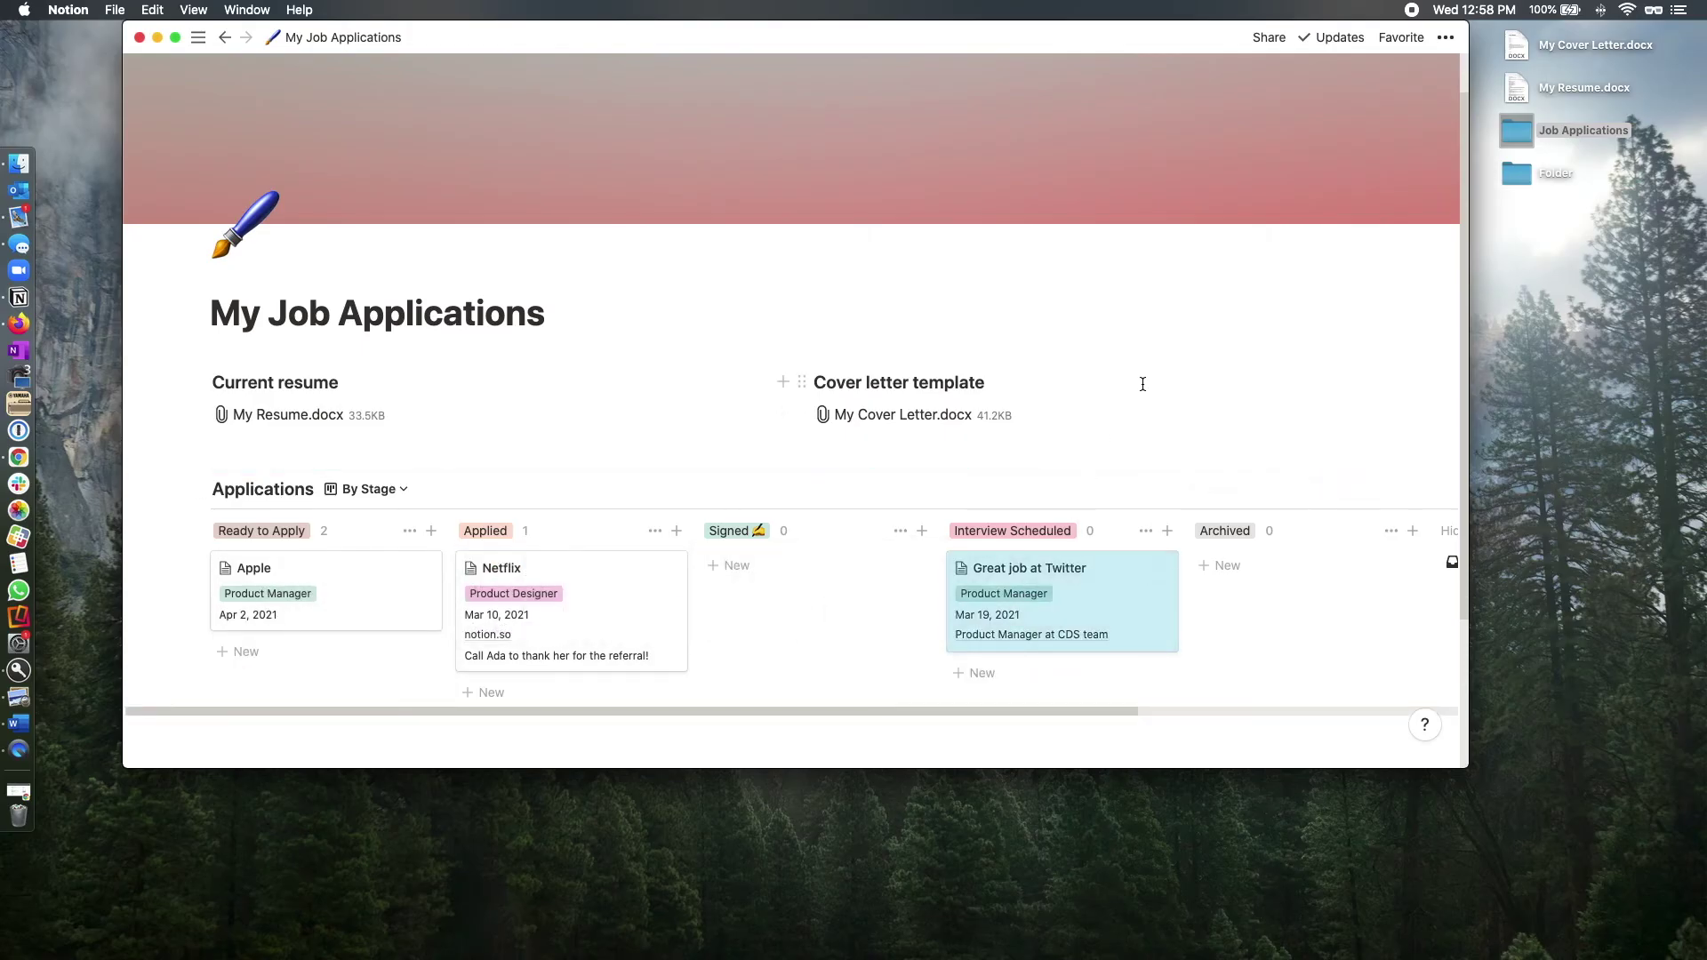